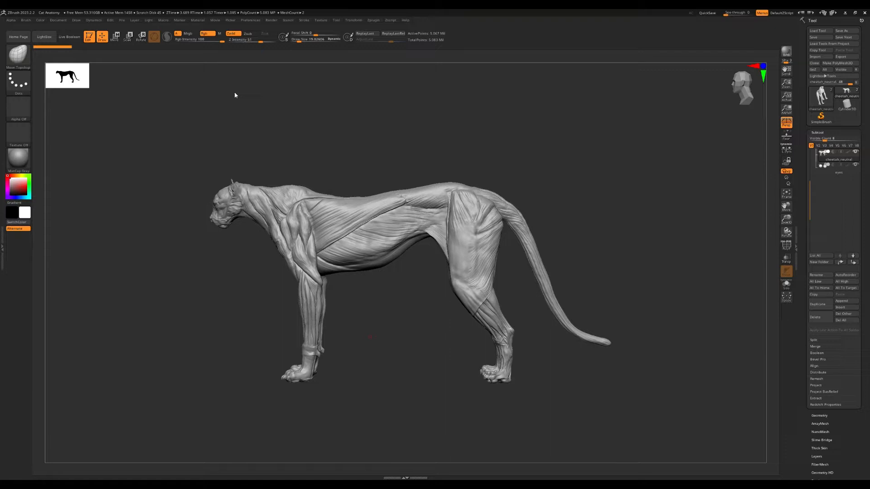
# Lower the cheetah mesh to a coarse subdivision level and select the Move brush at a large draw size.
pyautogui.moveTo(596, 181); pyautogui.dragTo(394, 217)
pyautogui.hotkey('shift', 'd')
pyautogui.press('b')
pyautogui.press('m')
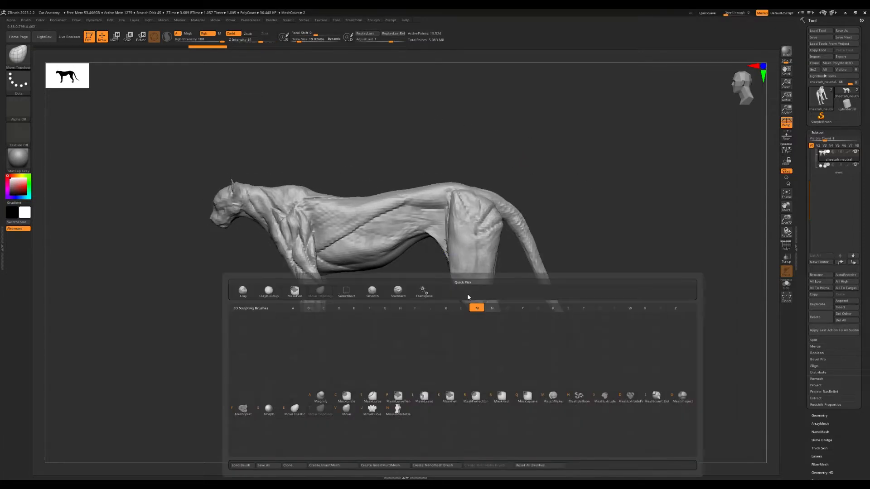
pyautogui.press('v')
pyautogui.moveTo(420, 321); pyautogui.dragTo(426, 320)
pyautogui.click(353, 21)
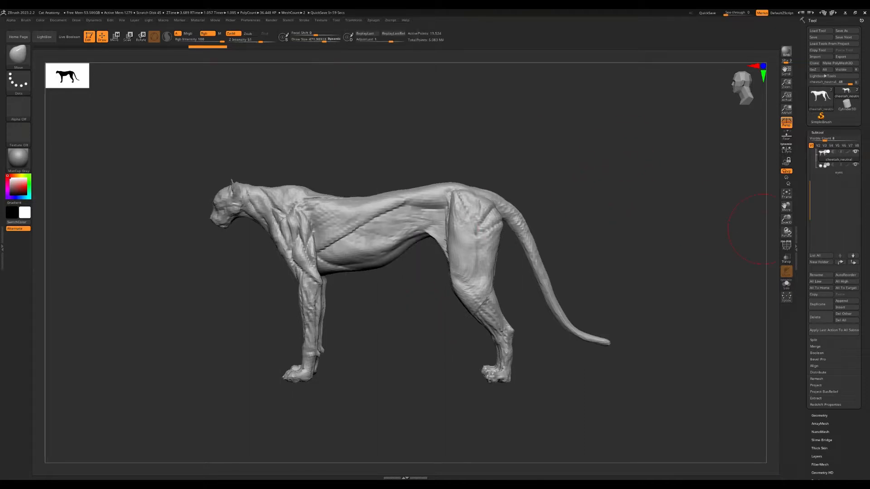
pyautogui.moveTo(497, 126); pyautogui.dragTo(498, 130)
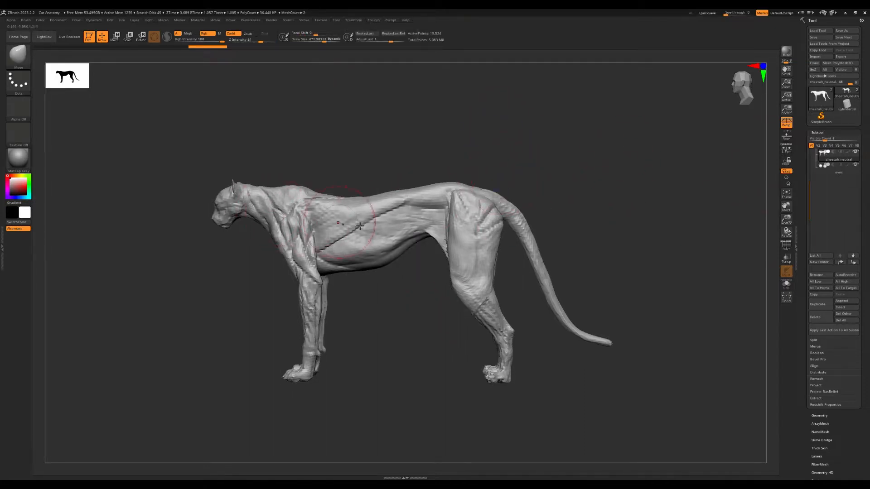
# Mask half of the body with a softened edge and invert it so only the hindquarters stay editable.
pyautogui.moveTo(700, 135)
pyautogui.keyDown('ctrl'); pyautogui.mouseDown()
pyautogui.moveTo(676, 244)
pyautogui.moveTo(389, 433)
pyautogui.mouseUp(); pyautogui.keyUp('ctrl')
pyautogui.keyDown('ctrl'); pyautogui.click(387, 229); pyautogui.keyUp('ctrl')
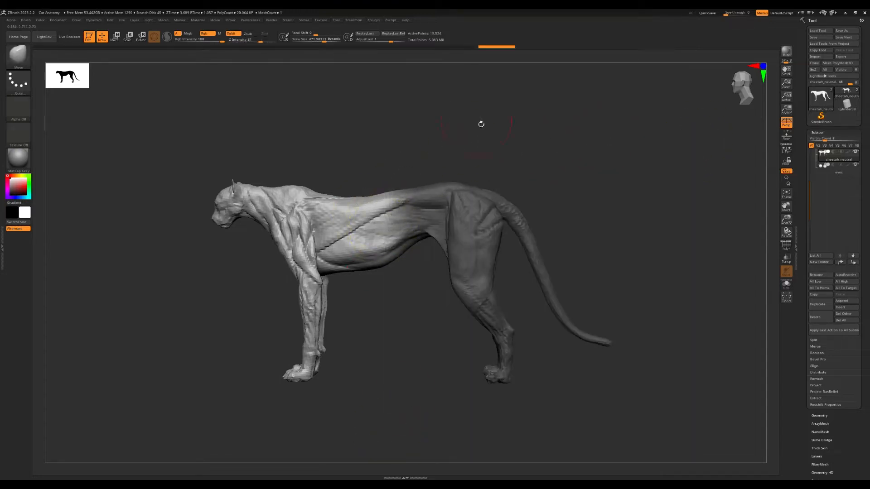
pyautogui.keyDown('ctrl'); pyautogui.moveTo(472, 117); pyautogui.dragTo(367, 320); pyautogui.keyUp('ctrl')
pyautogui.keyDown('ctrl'); pyautogui.click(382, 231); pyautogui.keyUp('ctrl')
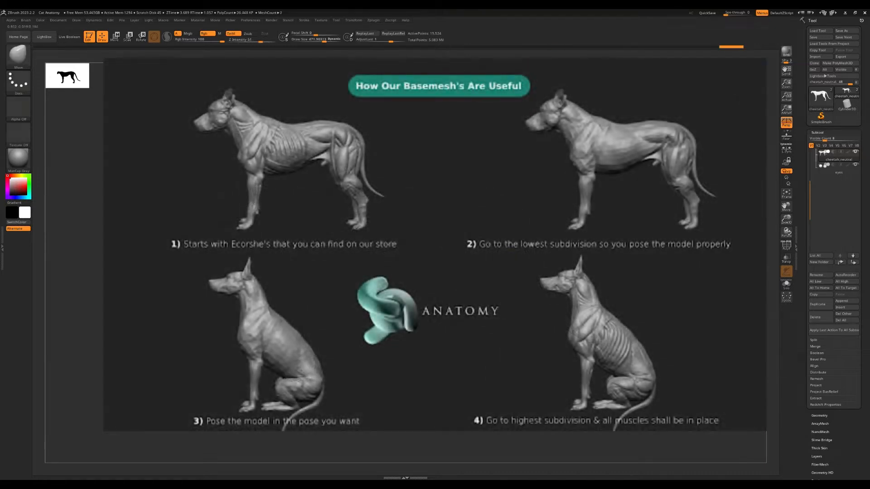
# Shift the unmasked hindquarters toward the front and slightly down to shorten the torso, and clear the mask.
pyautogui.press('w')
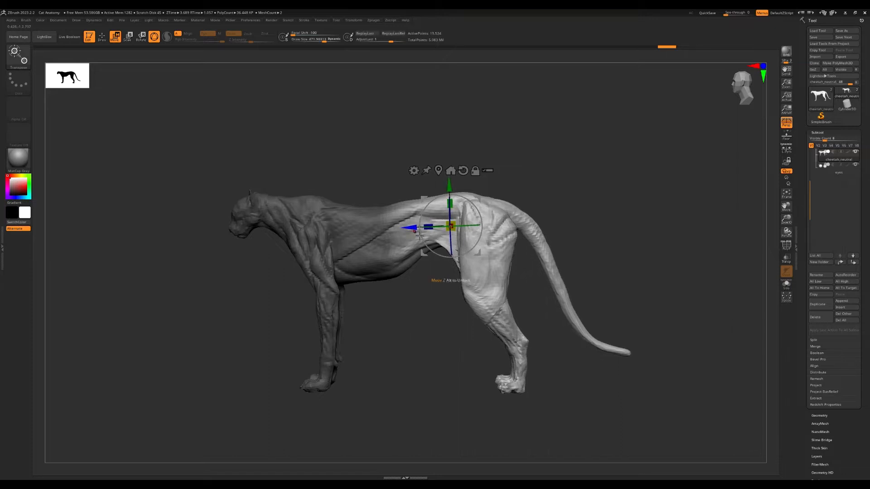
pyautogui.press('q')
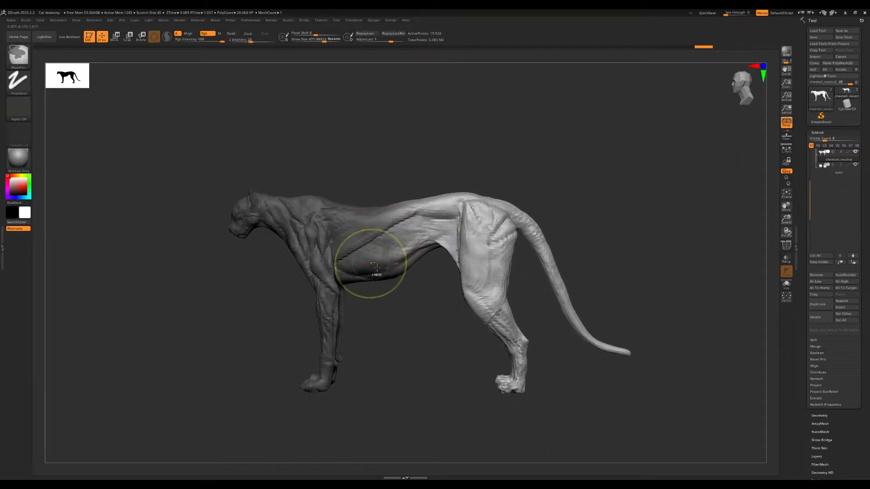
pyautogui.press('w')
pyautogui.moveTo(428, 227); pyautogui.dragTo(393, 229)
pyautogui.hotkey('ctrl', 'z')
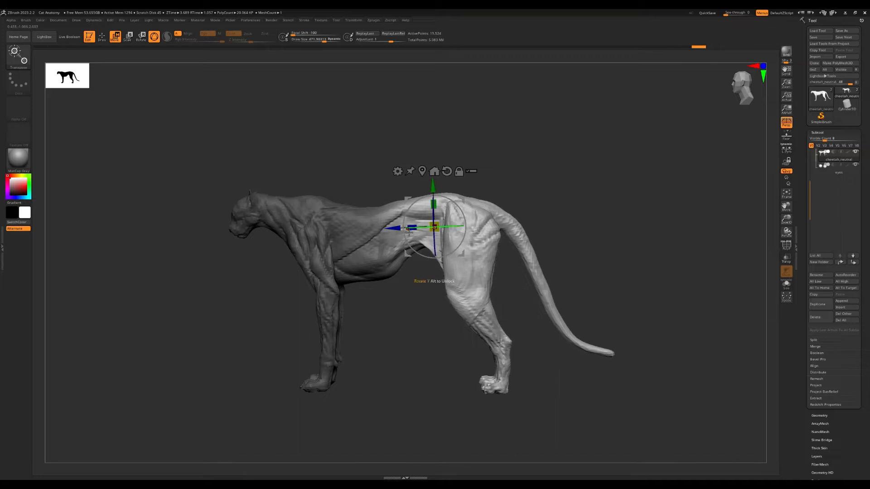
pyautogui.moveTo(433, 190); pyautogui.dragTo(439, 193)
pyautogui.press('q')
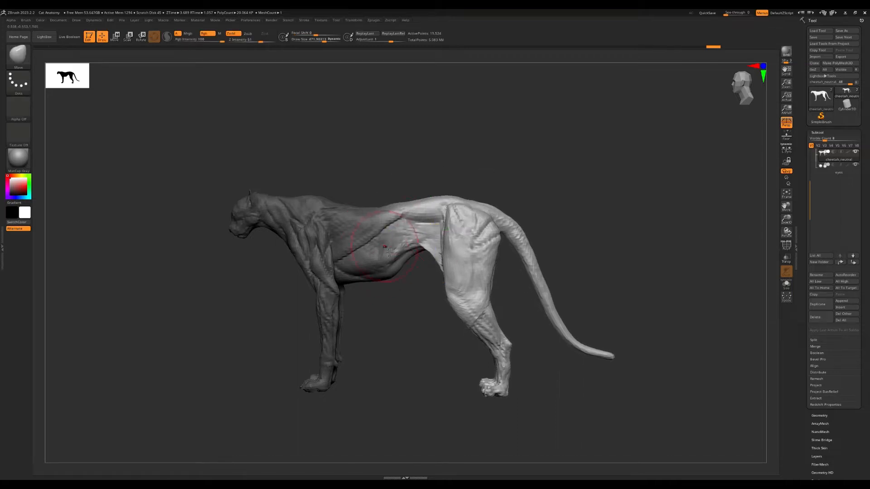
pyautogui.keyDown('alt'); pyautogui.moveTo(421, 324); pyautogui.dragTo(434, 361); pyautogui.keyUp('alt')
pyautogui.keyDown('ctrl'); pyautogui.moveTo(434, 385); pyautogui.dragTo(439, 426); pyautogui.keyUp('ctrl')
# Resize the Move brush and reshape the belly into a smoother line between the ribcage and the thigh.
pyautogui.press('s')
pyautogui.moveTo(378, 235); pyautogui.dragTo(453, 238)
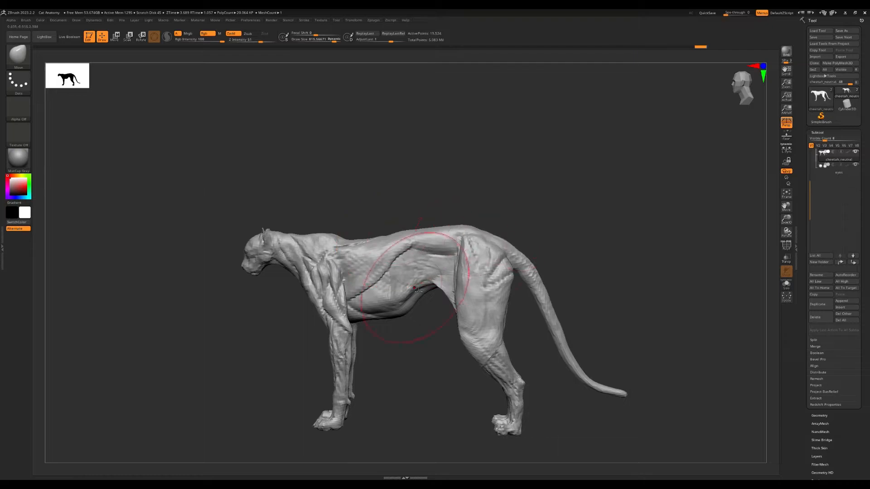
pyautogui.keyDown('ctrl'); pyautogui.moveTo(399, 318); pyautogui.dragTo(493, 380, button='right'); pyautogui.keyUp('ctrl')
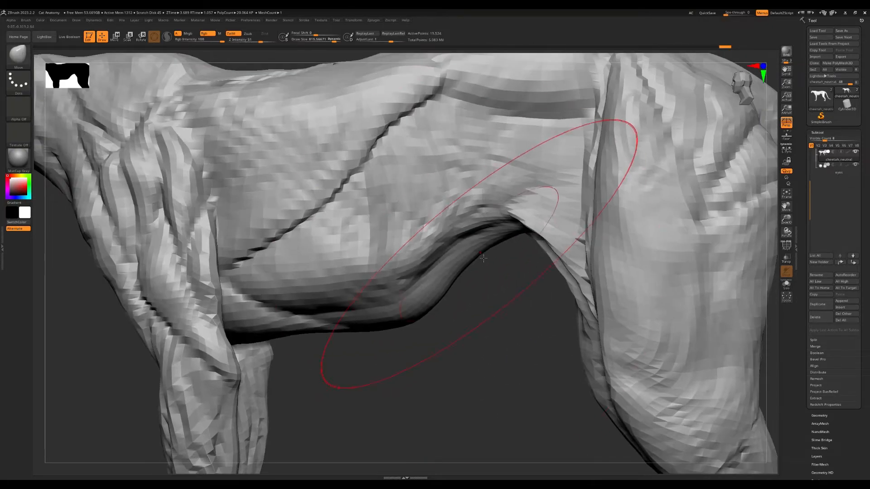
pyautogui.press('f')
pyautogui.moveTo(425, 239); pyautogui.dragTo(396, 215, button='right')
pyautogui.press('s')
pyautogui.moveTo(384, 210)
pyautogui.mouseDown()
pyautogui.moveTo(357, 230)
pyautogui.moveTo(367, 250)
pyautogui.mouseUp()
pyautogui.moveTo(367, 250)
pyautogui.mouseDown(button='right')
pyautogui.moveTo(328, 260)
pyautogui.moveTo(359, 264)
pyautogui.moveTo(365, 321)
pyautogui.mouseUp(button='right')
pyautogui.hotkey('ctrl', 'z')
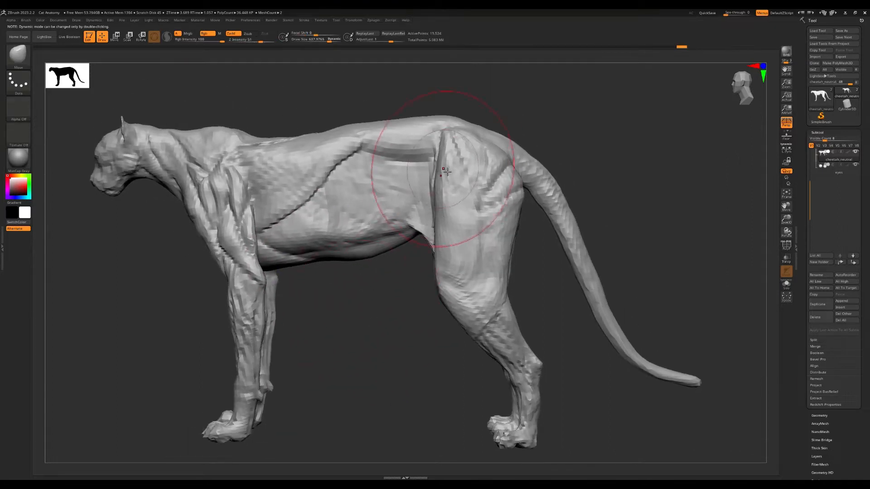
# Reshape the hip, thigh and lower hind leg in side view with the Move brush.
pyautogui.moveTo(446, 167); pyautogui.dragTo(457, 150)
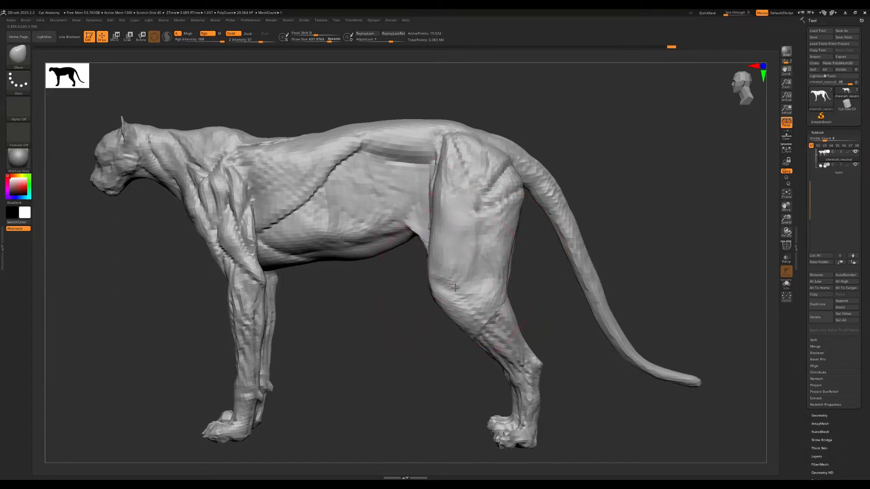
pyautogui.moveTo(506, 325)
pyautogui.mouseDown()
pyautogui.moveTo(520, 370)
pyautogui.moveTo(506, 343)
pyautogui.mouseUp()
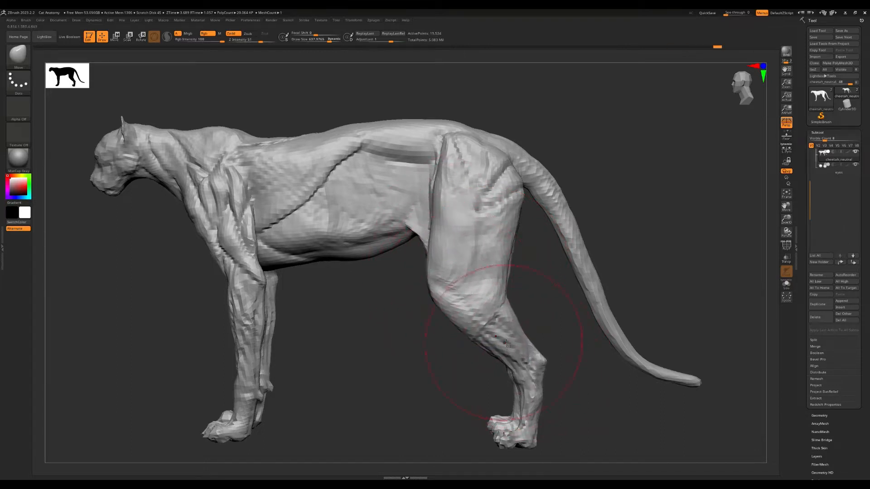
# Adjust the shoulder, chest and upper foreleg volumes from the side and front with the Move brush.
pyautogui.keyDown('alt'); pyautogui.moveTo(342, 331); pyautogui.dragTo(444, 345); pyautogui.keyUp('alt')
pyautogui.moveTo(359, 256); pyautogui.dragTo(368, 238)
pyautogui.moveTo(345, 283); pyautogui.dragTo(355, 294)
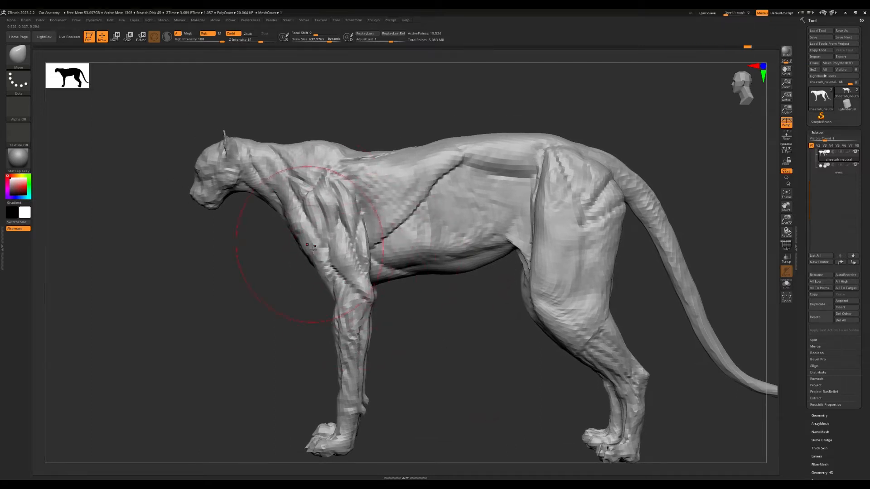
pyautogui.moveTo(256, 248)
pyautogui.mouseDown()
pyautogui.moveTo(300, 253)
pyautogui.moveTo(272, 238)
pyautogui.mouseUp()
pyautogui.press('s')
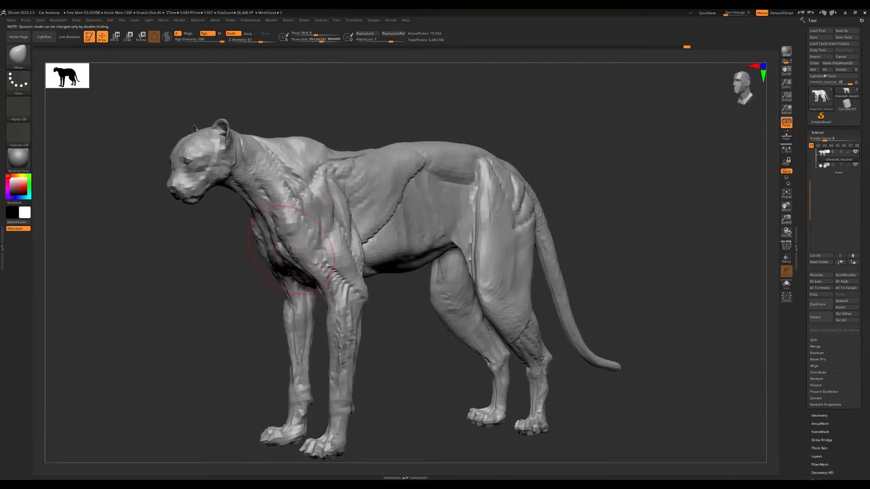
pyautogui.moveTo(281, 267); pyautogui.dragTo(291, 305)
pyautogui.moveTo(284, 362); pyautogui.dragTo(343, 358)
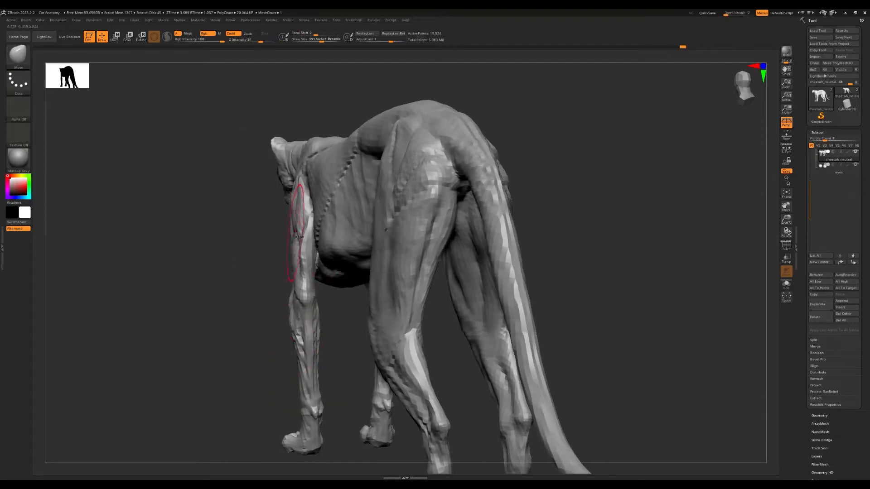
# Adjust the torso's width from above and refine the back contour in side view.
pyautogui.moveTo(291, 209); pyautogui.dragTo(393, 170, button='right')
pyautogui.moveTo(249, 272)
pyautogui.mouseDown(button='right')
pyautogui.moveTo(471, 189)
pyautogui.moveTo(479, 237)
pyautogui.moveTo(451, 218)
pyautogui.mouseUp(button='right')
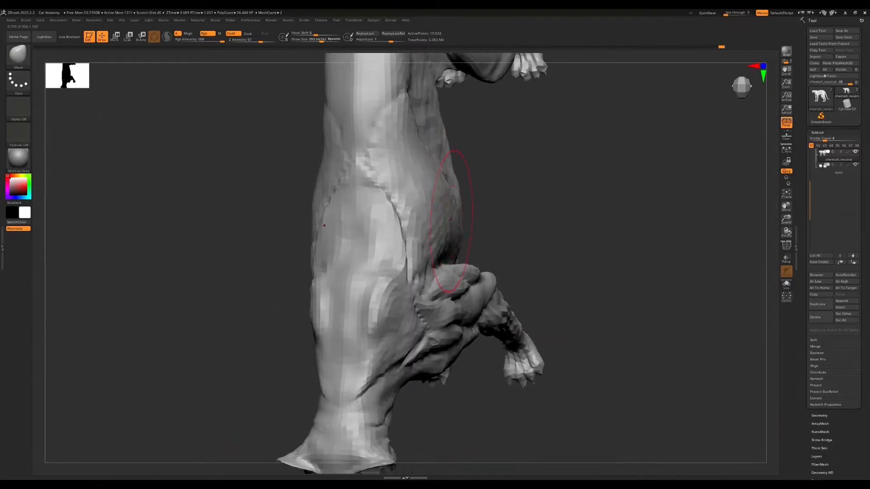
pyautogui.moveTo(422, 145)
pyautogui.mouseDown(button='right')
pyautogui.moveTo(487, 143)
pyautogui.moveTo(472, 165)
pyautogui.moveTo(371, 223)
pyautogui.moveTo(442, 311)
pyautogui.mouseUp(button='right')
pyautogui.moveTo(430, 310); pyautogui.dragTo(422, 320)
pyautogui.keyDown('alt'); pyautogui.moveTo(426, 124); pyautogui.dragTo(486, 198, button='right'); pyautogui.keyUp('alt')
pyautogui.moveTo(495, 217); pyautogui.dragTo(499, 205)
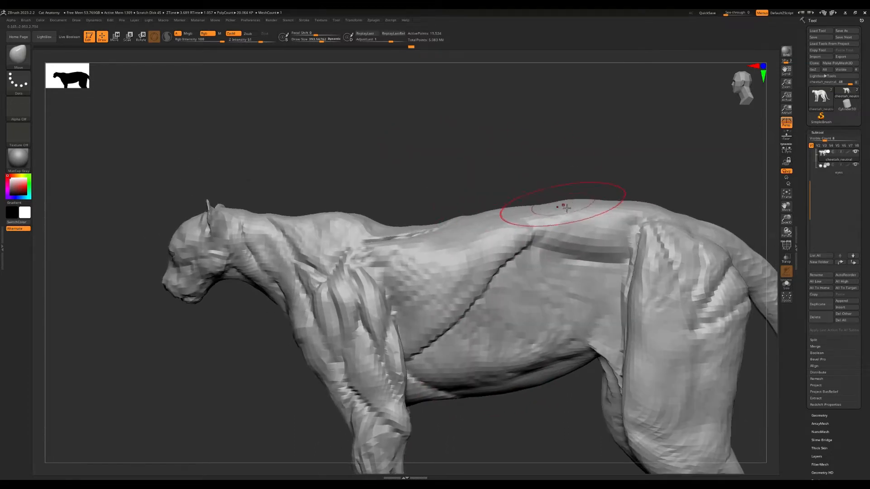
# Shorten the tail and bend its end into a smooth curve, checking it with the polygroup wireframe display.
pyautogui.keyDown('ctrl'); pyautogui.moveTo(620, 197); pyautogui.dragTo(296, 121, button='right'); pyautogui.keyUp('ctrl')
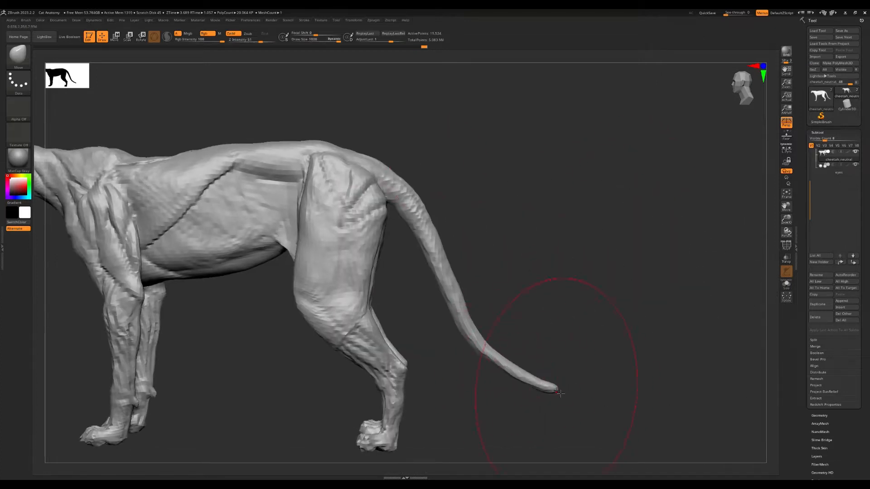
pyautogui.moveTo(560, 393); pyautogui.dragTo(528, 373)
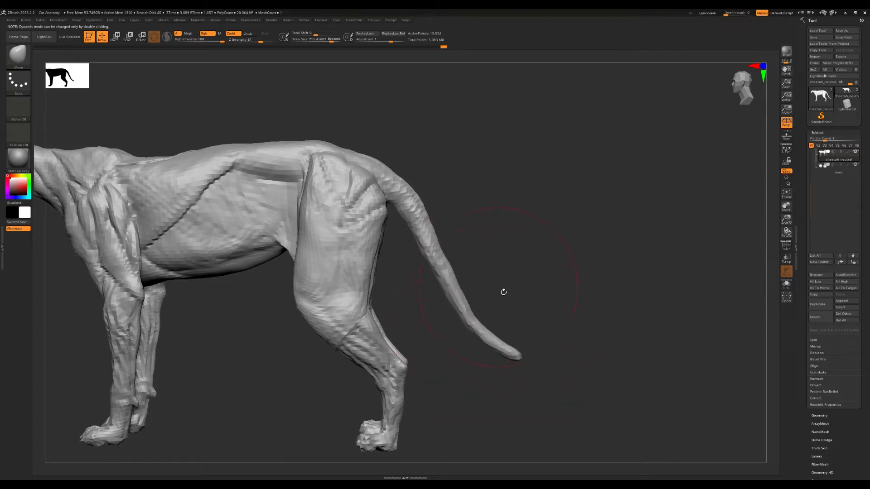
pyautogui.hotkey('shift', 'f')
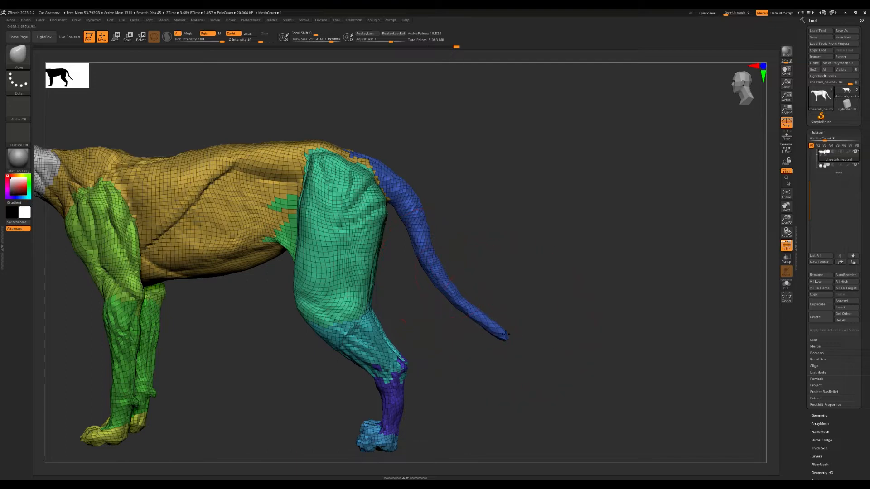
pyautogui.keyDown('shift'); pyautogui.moveTo(485, 318); pyautogui.dragTo(510, 311); pyautogui.keyUp('shift')
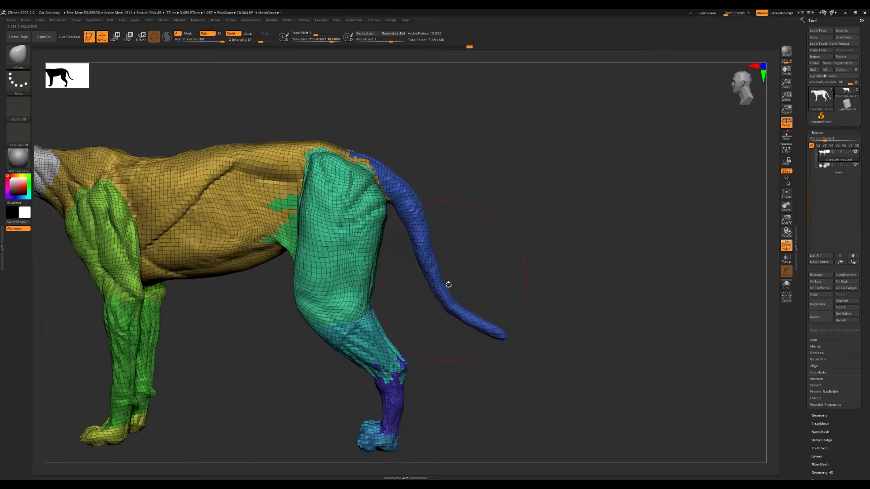
pyautogui.moveTo(449, 284); pyautogui.dragTo(459, 301)
pyautogui.press('f')
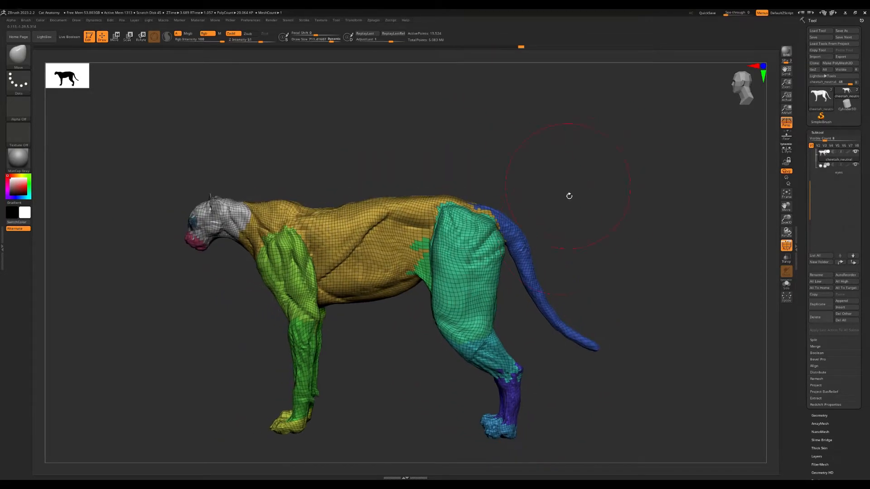
pyautogui.hotkey('shift', 'f')
# Refine the thigh and shoulder area from several angles with small Move brush strokes.
pyautogui.keyDown('shift'); pyautogui.moveTo(592, 289); pyautogui.dragTo(455, 295); pyautogui.keyUp('shift')
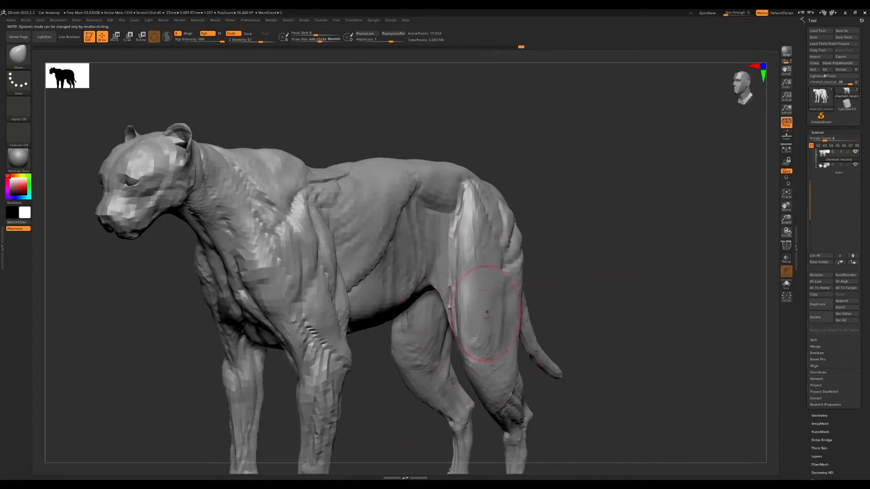
pyautogui.moveTo(497, 343); pyautogui.dragTo(501, 349)
pyautogui.moveTo(589, 317); pyautogui.dragTo(494, 317)
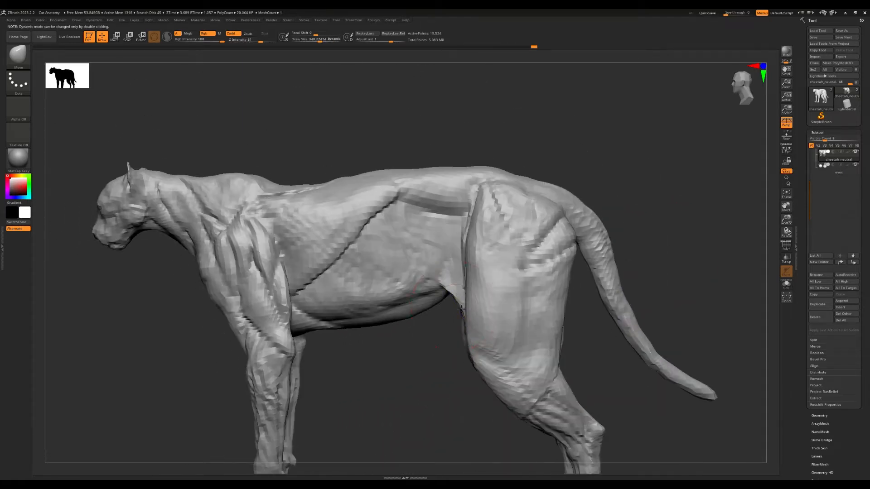
pyautogui.moveTo(602, 294)
pyautogui.keyDown('alt'); pyautogui.mouseDown()
pyautogui.moveTo(593, 272)
pyautogui.moveTo(453, 272)
pyautogui.moveTo(482, 271)
pyautogui.mouseUp(); pyautogui.keyUp('alt')
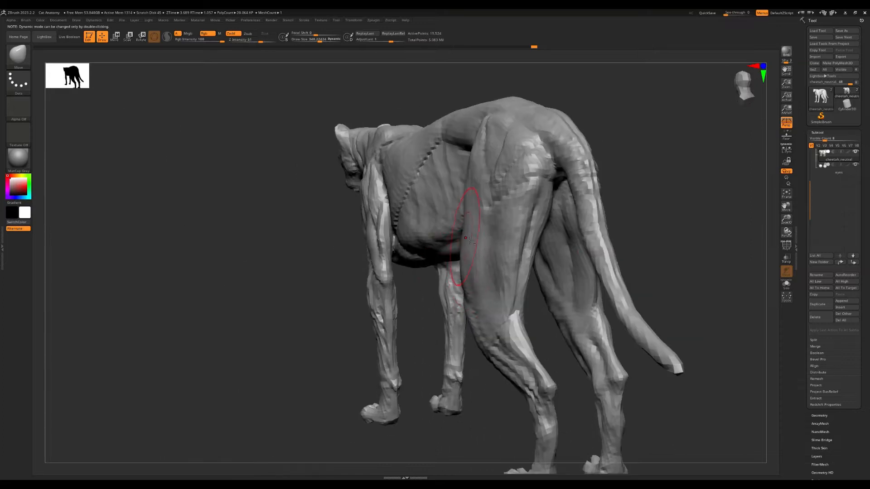
pyautogui.moveTo(513, 280); pyautogui.dragTo(385, 281, button='right')
pyautogui.keyDown('ctrl'); pyautogui.moveTo(572, 326); pyautogui.dragTo(531, 272, button='right'); pyautogui.keyUp('ctrl')
pyautogui.keyDown('alt'); pyautogui.moveTo(659, 265); pyautogui.dragTo(449, 317, button='right'); pyautogui.keyUp('alt')
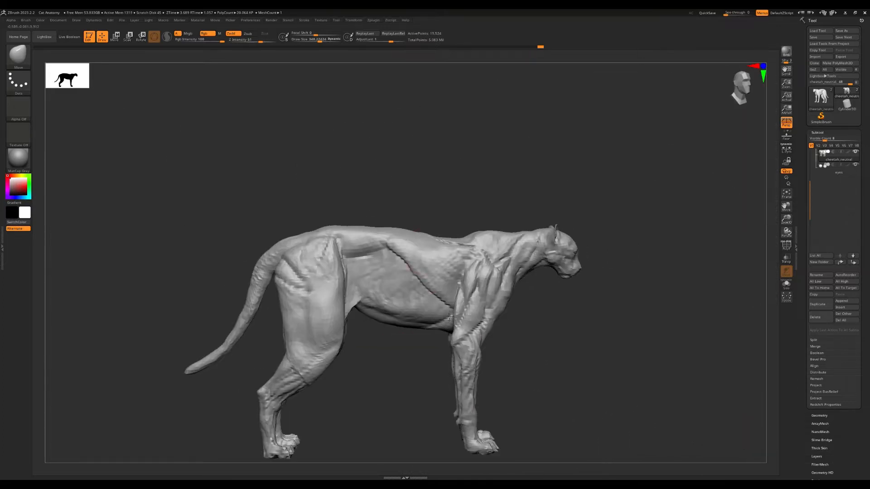
pyautogui.moveTo(470, 245); pyautogui.dragTo(471, 247)
# Enlarge the Move brush and even out the contour between the neck, withers and back.
pyautogui.moveTo(589, 254); pyautogui.dragTo(412, 253, button='right')
pyautogui.keyDown('ctrl'); pyautogui.moveTo(512, 245); pyautogui.dragTo(544, 290, button='right'); pyautogui.keyUp('ctrl')
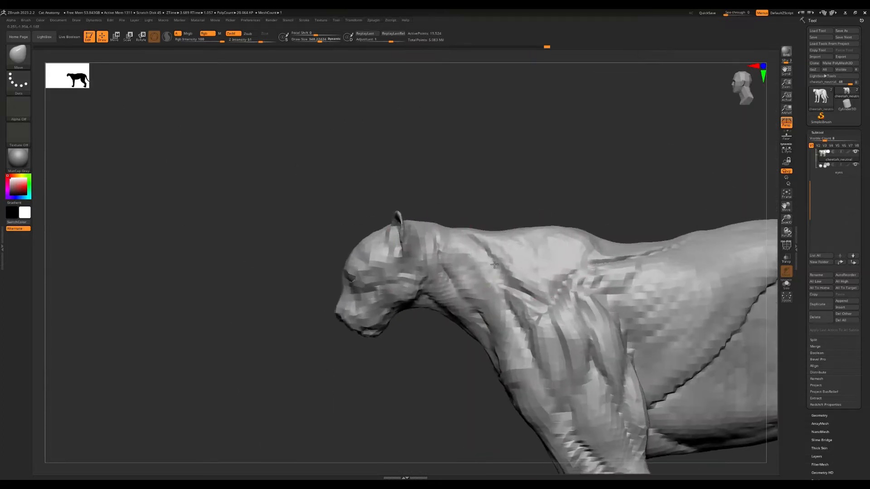
pyautogui.press('s')
pyautogui.moveTo(534, 245)
pyautogui.mouseDown()
pyautogui.moveTo(547, 240)
pyautogui.moveTo(553, 251)
pyautogui.mouseUp()
pyautogui.moveTo(519, 274)
pyautogui.keyDown('alt'); pyautogui.mouseDown(button='right')
pyautogui.moveTo(450, 240)
pyautogui.moveTo(438, 274)
pyautogui.moveTo(425, 265)
pyautogui.moveTo(449, 276)
pyautogui.mouseUp(button='right'); pyautogui.keyUp('alt')
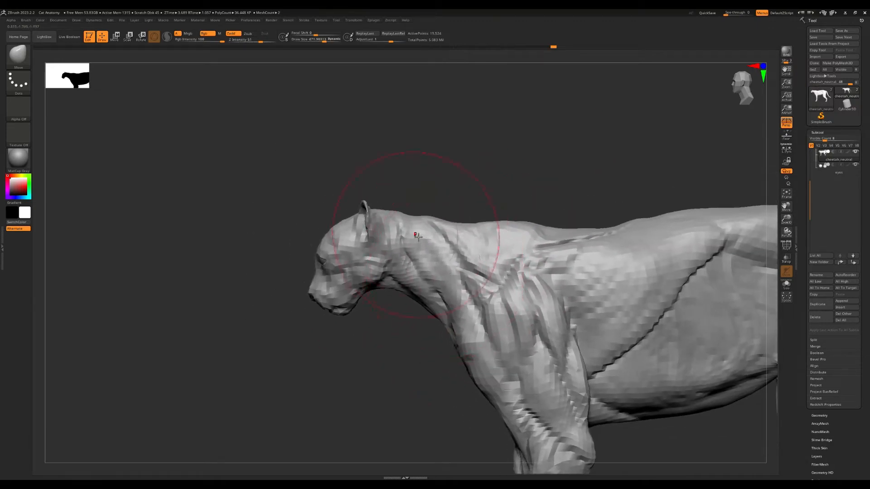
# Mask the head and neck, soften the mask edge, and invert it so only the head and neck are editable.
pyautogui.keyDown('ctrl'); pyautogui.moveTo(362, 222); pyautogui.dragTo(350, 278); pyautogui.keyUp('ctrl')
pyautogui.moveTo(372, 249)
pyautogui.keyDown('ctrl'); pyautogui.mouseDown()
pyautogui.moveTo(332, 323)
pyautogui.moveTo(389, 285)
pyautogui.mouseUp(); pyautogui.keyUp('ctrl')
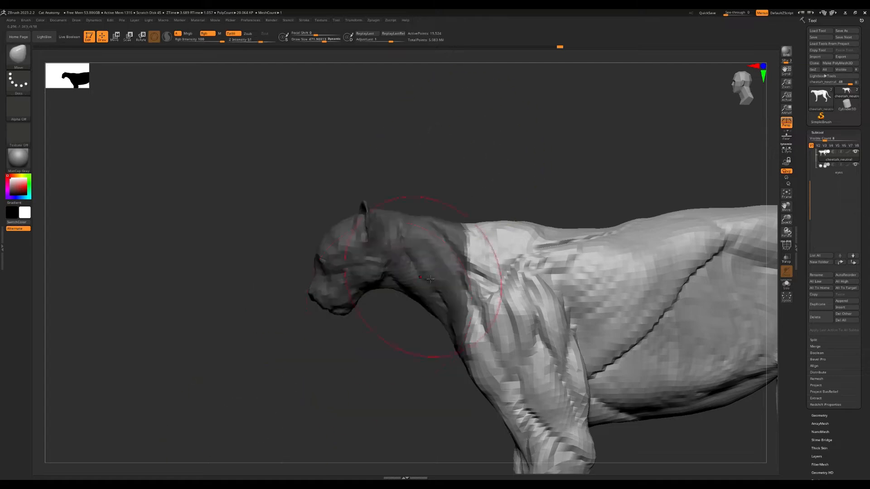
pyautogui.keyDown('ctrl'); pyautogui.click(431, 279); pyautogui.keyUp('ctrl')
pyautogui.keyDown('ctrl'); pyautogui.click(439, 282); pyautogui.keyUp('ctrl')
pyautogui.keyDown('ctrl'); pyautogui.click(444, 290); pyautogui.keyUp('ctrl')
pyautogui.keyDown('ctrl'); pyautogui.click(479, 180); pyautogui.keyUp('ctrl')
pyautogui.moveTo(479, 180); pyautogui.dragTo(491, 166, button='right')
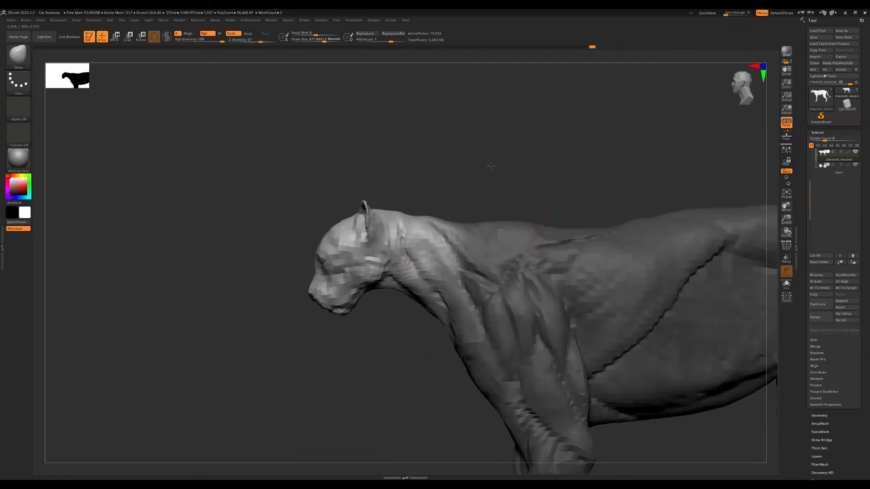
# Tilt and raise the unmasked head with the transform gizmo, and clear the mask.
pyautogui.press('w')
pyautogui.moveTo(416, 234); pyautogui.dragTo(419, 245)
pyautogui.moveTo(415, 220)
pyautogui.mouseDown()
pyautogui.moveTo(424, 204)
pyautogui.moveTo(425, 240)
pyautogui.moveTo(426, 232)
pyautogui.mouseUp()
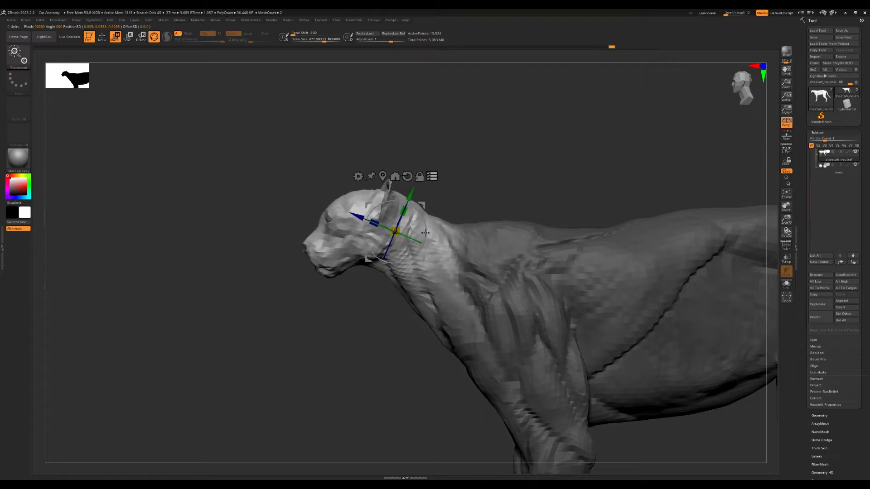
pyautogui.moveTo(407, 198); pyautogui.dragTo(407, 196)
pyautogui.keyDown('ctrl'); pyautogui.click(458, 204); pyautogui.keyUp('ctrl')
# Return to the Move brush and nudge the nape to even out its contour.
pyautogui.keyDown('alt'); pyautogui.click(490, 256); pyautogui.keyUp('alt')
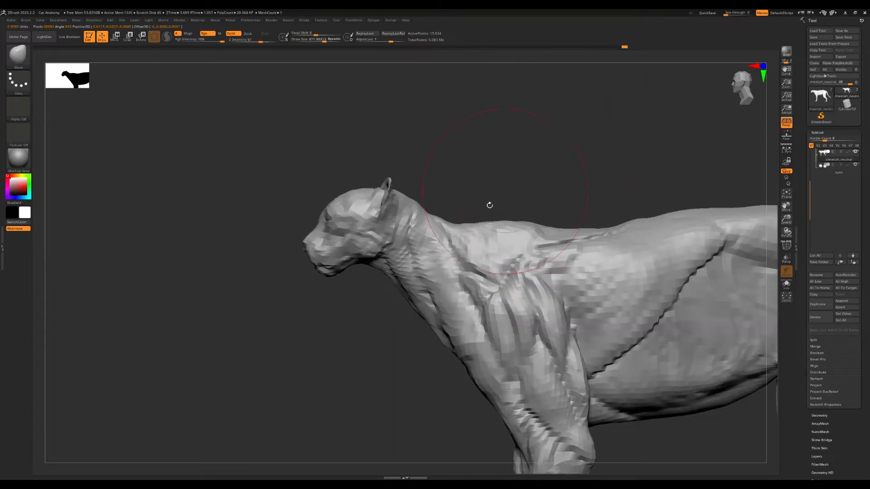
pyautogui.moveTo(448, 250); pyautogui.dragTo(451, 249)
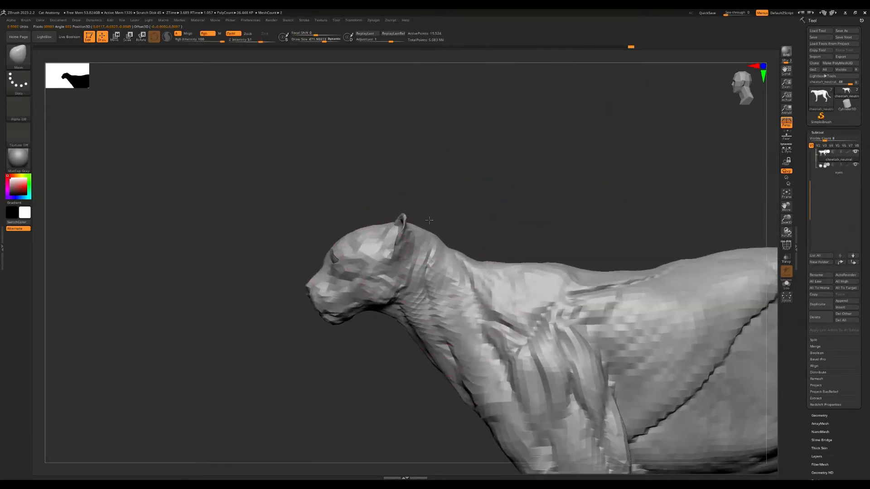
pyautogui.keyDown('ctrl'); pyautogui.moveTo(609, 197); pyautogui.dragTo(655, 199, button='right'); pyautogui.keyUp('ctrl')
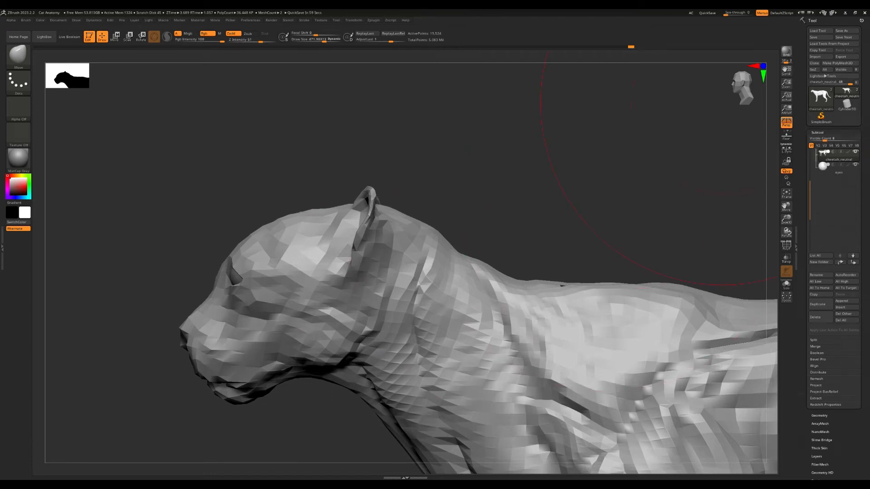
# Shrink the Move brush and pull the ear tip upward and slightly forward in profile.
pyautogui.keyDown('alt'); pyautogui.moveTo(340, 187); pyautogui.dragTo(499, 272, button='right'); pyautogui.keyUp('alt')
pyautogui.press('s')
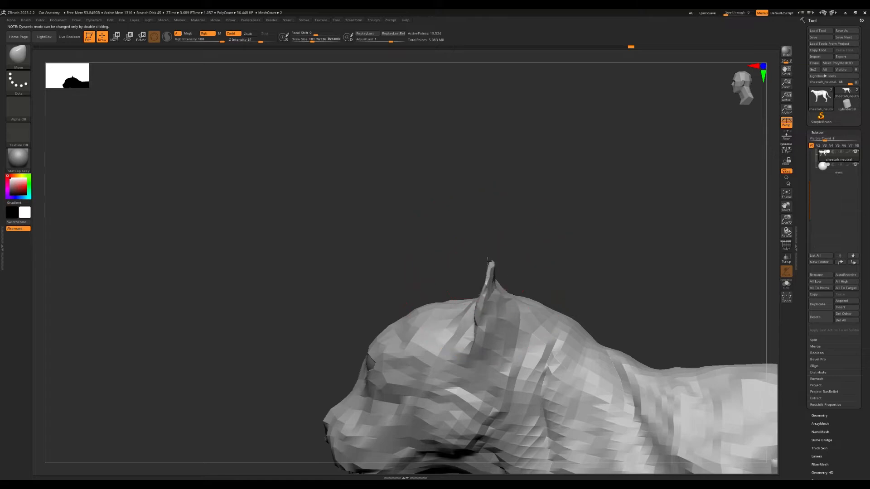
pyautogui.moveTo(488, 261); pyautogui.dragTo(474, 241)
pyautogui.moveTo(482, 276); pyautogui.dragTo(484, 263)
# Mask both ears from the side and from behind with a resized brush.
pyautogui.moveTo(304, 227)
pyautogui.mouseDown(button='right')
pyautogui.moveTo(331, 245)
pyautogui.moveTo(441, 271)
pyautogui.moveTo(513, 223)
pyautogui.mouseUp(button='right')
pyautogui.keyDown('ctrl'); pyautogui.moveTo(565, 140); pyautogui.dragTo(386, 286); pyautogui.keyUp('ctrl')
pyautogui.moveTo(566, 204); pyautogui.dragTo(433, 254, button='right')
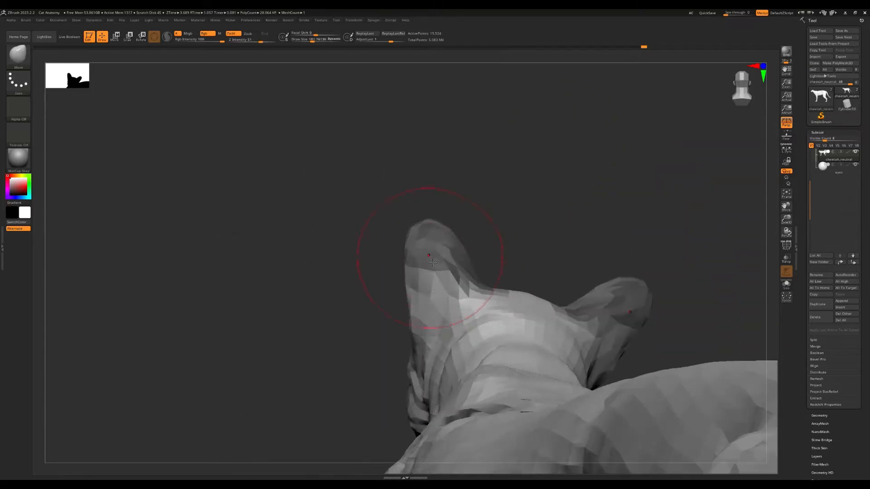
pyautogui.press('s')
pyautogui.moveTo(431, 250); pyautogui.dragTo(425, 250)
pyautogui.moveTo(417, 276)
pyautogui.keyDown('ctrl'); pyautogui.mouseDown()
pyautogui.moveTo(423, 292)
pyautogui.moveTo(469, 292)
pyautogui.mouseUp(); pyautogui.keyUp('ctrl')
pyautogui.moveTo(589, 254); pyautogui.dragTo(415, 254, button='right')
pyautogui.moveTo(427, 308)
pyautogui.mouseDown(button='right')
pyautogui.moveTo(368, 276)
pyautogui.moveTo(408, 267)
pyautogui.moveTo(417, 227)
pyautogui.moveTo(589, 248)
pyautogui.mouseUp(button='right')
# Restrict editing to the ears by inverting the mask, and adjust them with the transform gizmo.
pyautogui.press('s')
pyautogui.moveTo(593, 250); pyautogui.dragTo(603, 250)
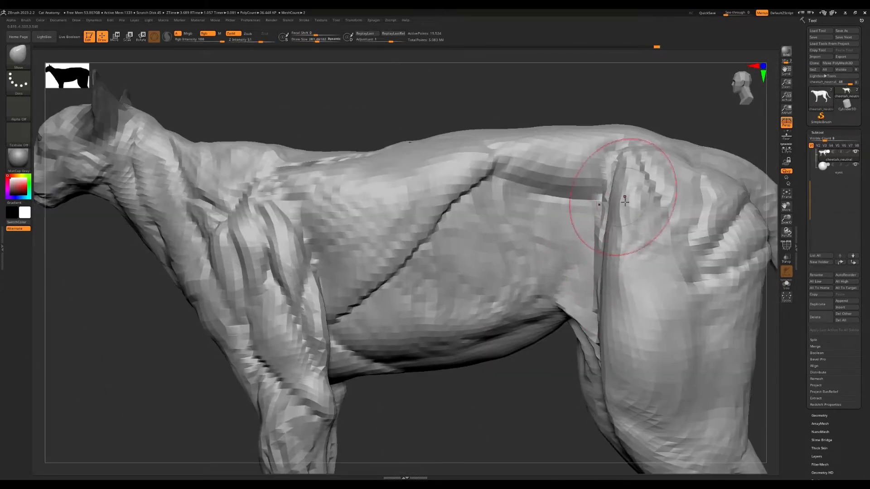
pyautogui.moveTo(639, 182)
pyautogui.keyDown('ctrl'); pyautogui.mouseDown(button='right')
pyautogui.moveTo(373, 227)
pyautogui.moveTo(508, 242)
pyautogui.moveTo(534, 232)
pyautogui.moveTo(501, 235)
pyautogui.moveTo(578, 245)
pyautogui.mouseUp(button='right'); pyautogui.keyUp('ctrl')
pyautogui.keyDown('ctrl'); pyautogui.moveTo(394, 239); pyautogui.dragTo(455, 220, button='right'); pyautogui.keyUp('ctrl')
pyautogui.press('w')
pyautogui.click(527, 273)
pyautogui.click(549, 183)
pyautogui.moveTo(455, 204); pyautogui.dragTo(454, 220)
pyautogui.press('q')
# Smooth the unmasked ears and their bases from several angles, and clear the mask.
pyautogui.moveTo(454, 218); pyautogui.dragTo(317, 236, button='right')
pyautogui.keyDown('ctrl'); pyautogui.moveTo(503, 190); pyautogui.dragTo(502, 254, button='right'); pyautogui.keyUp('ctrl')
pyautogui.moveTo(516, 222); pyautogui.dragTo(502, 220, button='right')
pyautogui.moveTo(477, 203); pyautogui.dragTo(474, 204)
pyautogui.keyDown('shift'); pyautogui.moveTo(467, 177); pyautogui.dragTo(471, 214); pyautogui.keyUp('shift')
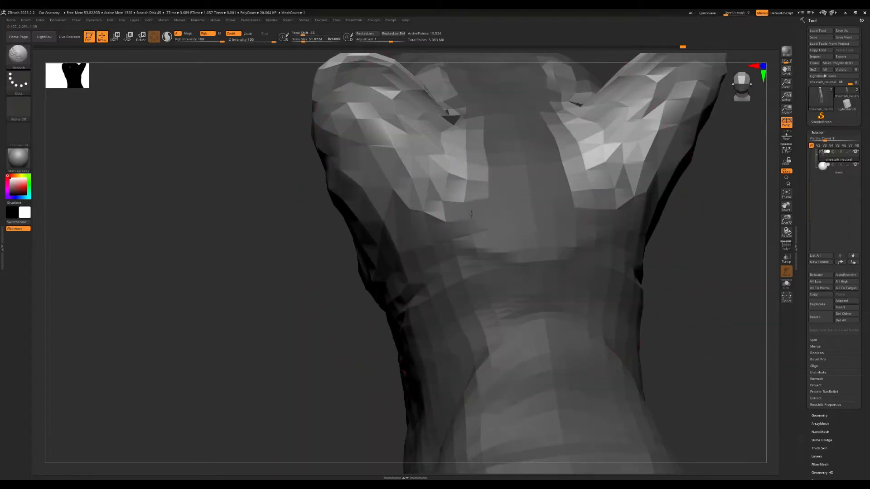
pyautogui.moveTo(463, 212); pyautogui.dragTo(362, 154, button='right')
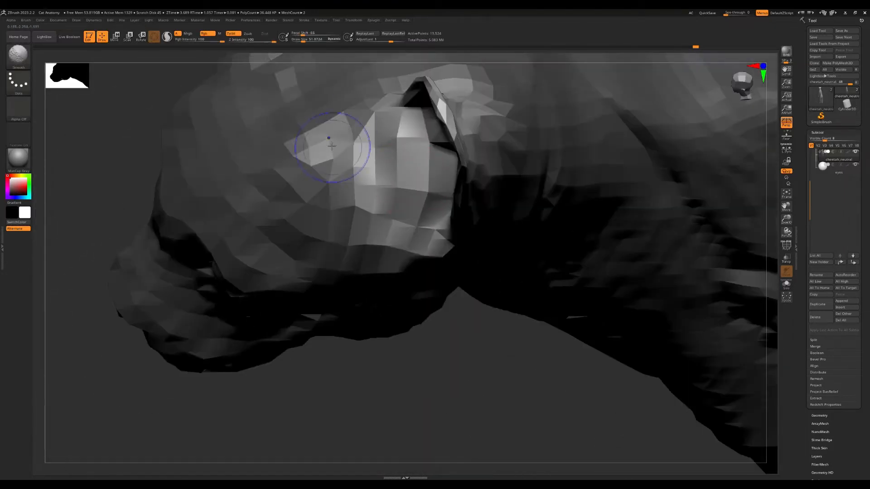
pyautogui.keyDown('shift'); pyautogui.moveTo(330, 140); pyautogui.dragTo(426, 131); pyautogui.keyUp('shift')
pyautogui.moveTo(426, 131)
pyautogui.mouseDown(button='right')
pyautogui.moveTo(441, 177)
pyautogui.moveTo(485, 135)
pyautogui.mouseUp(button='right')
pyautogui.keyDown('shift'); pyautogui.moveTo(483, 138); pyautogui.dragTo(457, 136); pyautogui.keyUp('shift')
pyautogui.moveTo(490, 141); pyautogui.dragTo(544, 164, button='right')
pyautogui.keyDown('ctrl'); pyautogui.moveTo(546, 165); pyautogui.dragTo(562, 190); pyautogui.keyUp('ctrl')
# Mask the head, soften the mask edge, and invert it so only the head is editable.
pyautogui.moveTo(544, 181)
pyautogui.mouseDown(button='right')
pyautogui.moveTo(520, 122)
pyautogui.moveTo(503, 136)
pyautogui.mouseUp(button='right')
pyautogui.moveTo(503, 136)
pyautogui.keyDown('ctrl'); pyautogui.mouseDown(button='right')
pyautogui.moveTo(484, 161)
pyautogui.moveTo(495, 175)
pyautogui.mouseUp(button='right'); pyautogui.keyUp('ctrl')
pyautogui.keyDown('ctrl'); pyautogui.moveTo(554, 110); pyautogui.dragTo(348, 321); pyautogui.keyUp('ctrl')
pyautogui.keyDown('ctrl'); pyautogui.click(369, 259); pyautogui.keyUp('ctrl')
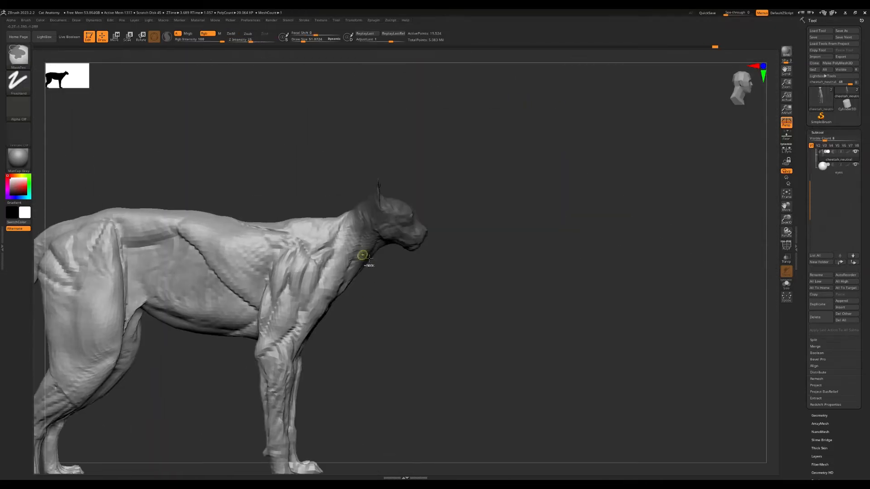
pyautogui.moveTo(459, 300); pyautogui.dragTo(372, 254, button='right')
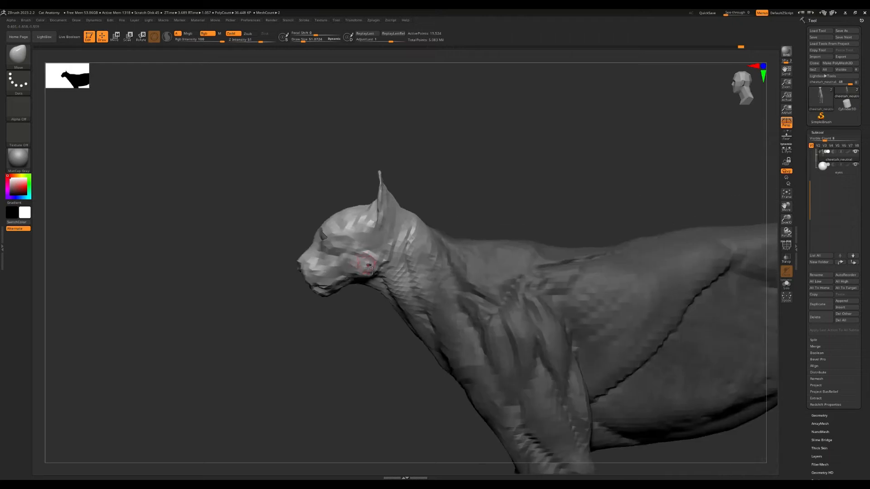
# Enlarge and reposition the unmasked head with the transform gizmo, and clear the mask.
pyautogui.press('w')
pyautogui.click(368, 261)
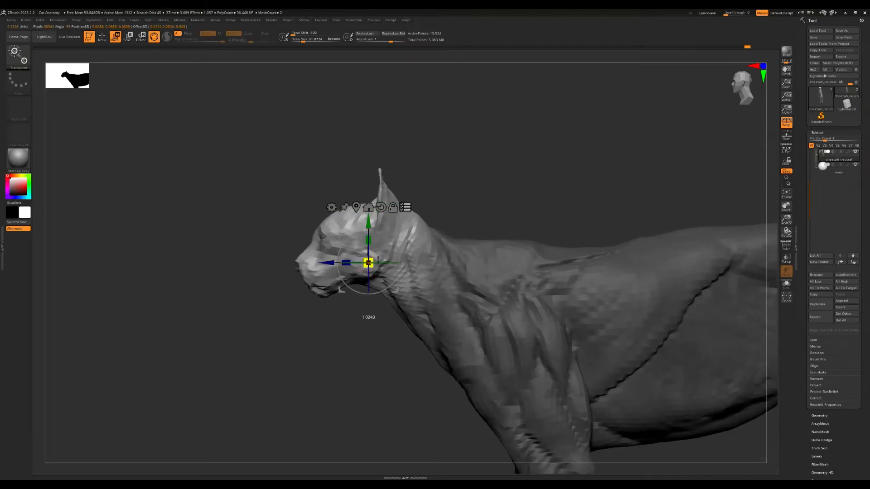
pyautogui.moveTo(377, 260); pyautogui.dragTo(386, 259)
pyautogui.press('q')
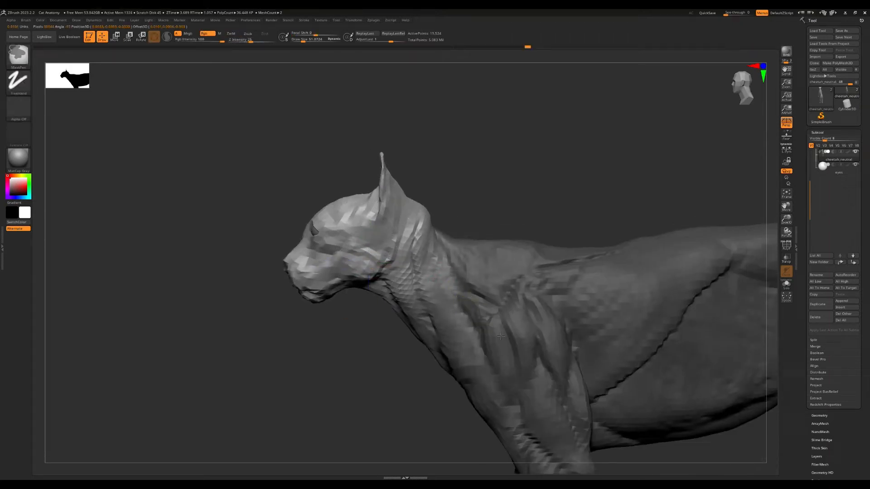
pyautogui.press('w')
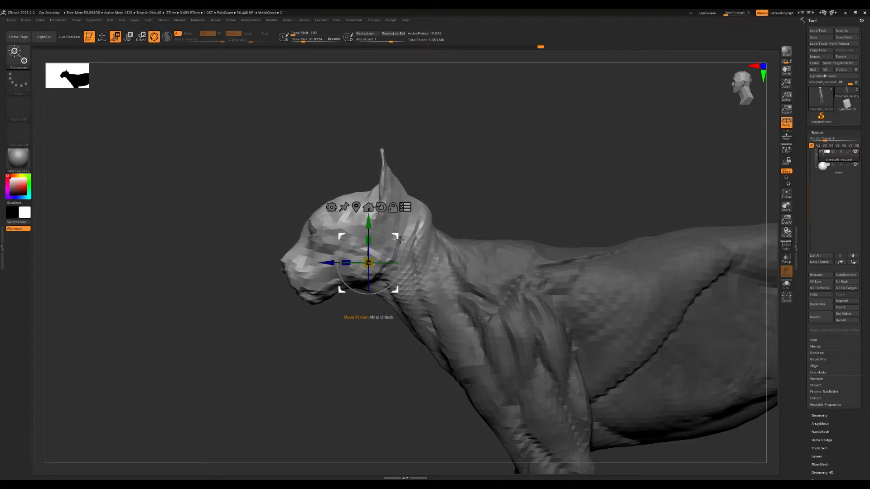
pyautogui.moveTo(400, 240); pyautogui.dragTo(369, 228)
pyautogui.keyDown('ctrl'); pyautogui.moveTo(368, 229); pyautogui.dragTo(483, 190, button='right'); pyautogui.keyUp('ctrl')
pyautogui.keyDown('ctrl'); pyautogui.moveTo(347, 322); pyautogui.dragTo(389, 271, button='right'); pyautogui.keyUp('ctrl')
pyautogui.press('q')
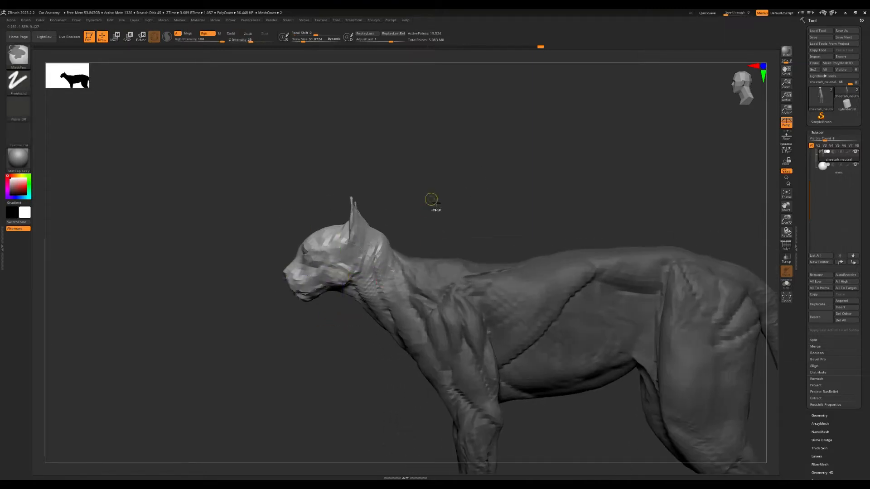
pyautogui.keyDown('ctrl'); pyautogui.moveTo(432, 202); pyautogui.dragTo(442, 211); pyautogui.keyUp('ctrl')
# Resize the Move brush and refine the neck, withers and shoulder area with short strokes from several angles.
pyautogui.moveTo(442, 210)
pyautogui.keyDown('ctrl'); pyautogui.mouseDown(button='right')
pyautogui.moveTo(417, 249)
pyautogui.moveTo(499, 216)
pyautogui.mouseUp(button='right'); pyautogui.keyUp('ctrl')
pyautogui.press('s')
pyautogui.moveTo(498, 216); pyautogui.dragTo(517, 216)
pyautogui.moveTo(516, 216)
pyautogui.mouseDown(button='right')
pyautogui.moveTo(542, 213)
pyautogui.moveTo(532, 208)
pyautogui.mouseUp(button='right')
pyautogui.moveTo(533, 208)
pyautogui.mouseDown()
pyautogui.moveTo(555, 192)
pyautogui.moveTo(532, 187)
pyautogui.mouseUp()
pyautogui.moveTo(532, 186); pyautogui.dragTo(542, 177, button='right')
pyautogui.moveTo(496, 185); pyautogui.dragTo(491, 190)
pyautogui.moveTo(531, 231)
pyautogui.keyDown('alt'); pyautogui.mouseDown(button='right')
pyautogui.moveTo(528, 224)
pyautogui.moveTo(523, 257)
pyautogui.mouseUp(button='right'); pyautogui.keyUp('alt')
pyautogui.press('s')
pyautogui.moveTo(524, 260); pyautogui.dragTo(511, 260)
pyautogui.moveTo(525, 299); pyautogui.dragTo(532, 267)
pyautogui.keyDown('alt'); pyautogui.moveTo(566, 401); pyautogui.dragTo(530, 302, button='right'); pyautogui.keyUp('alt')
pyautogui.moveTo(531, 295); pyautogui.dragTo(544, 258)
pyautogui.moveTo(544, 258)
pyautogui.mouseDown(button='right')
pyautogui.moveTo(653, 272)
pyautogui.moveTo(707, 254)
pyautogui.mouseUp(button='right')
pyautogui.moveTo(422, 272)
pyautogui.keyDown('ctrl'); pyautogui.mouseDown(button='right')
pyautogui.moveTo(415, 214)
pyautogui.moveTo(393, 213)
pyautogui.moveTo(469, 224)
pyautogui.mouseUp(button='right'); pyautogui.keyUp('ctrl')
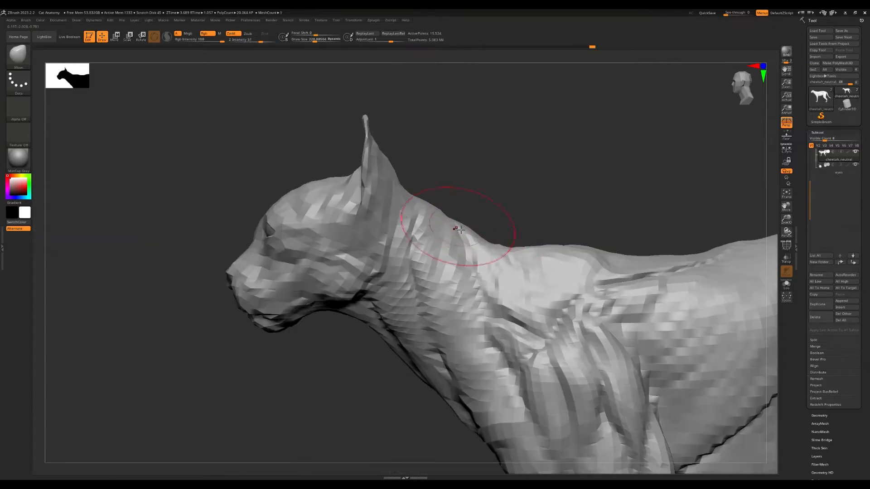
# Review the whole cat's side silhouette and save the project.
pyautogui.moveTo(439, 295); pyautogui.dragTo(524, 257, button='right')
pyautogui.press('f')
pyautogui.press('f')
pyautogui.press('f')
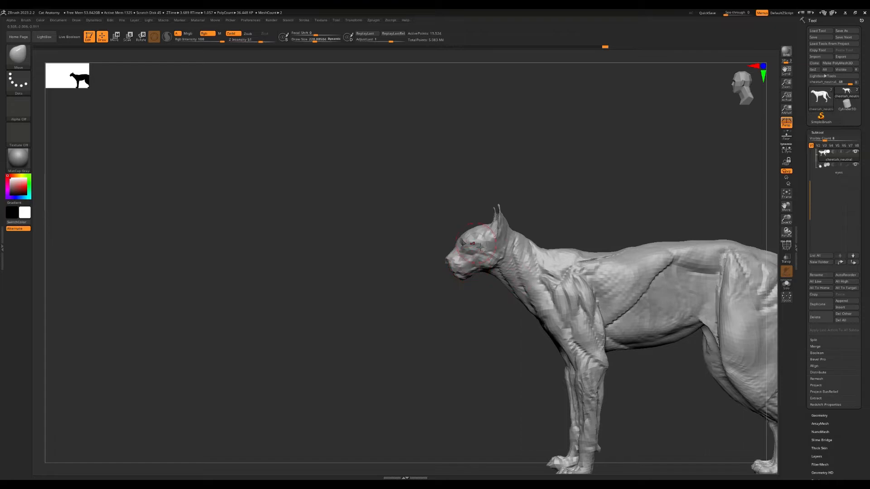
pyautogui.keyDown('alt'); pyautogui.moveTo(475, 218); pyautogui.dragTo(336, 236, button='right'); pyautogui.keyUp('alt')
pyautogui.press('ctrl')
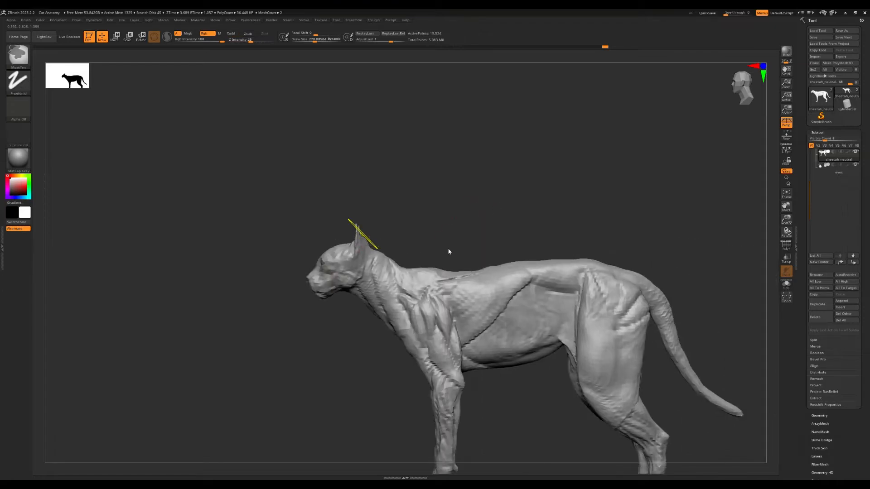
# Adjust the chin and nose tip in profile with small Move strokes.
pyautogui.keyDown('ctrl'); pyautogui.moveTo(362, 264); pyautogui.dragTo(430, 254, button='right'); pyautogui.keyUp('ctrl')
pyautogui.moveTo(320, 328)
pyautogui.mouseDown()
pyautogui.moveTo(333, 323)
pyautogui.moveTo(324, 320)
pyautogui.mouseUp()
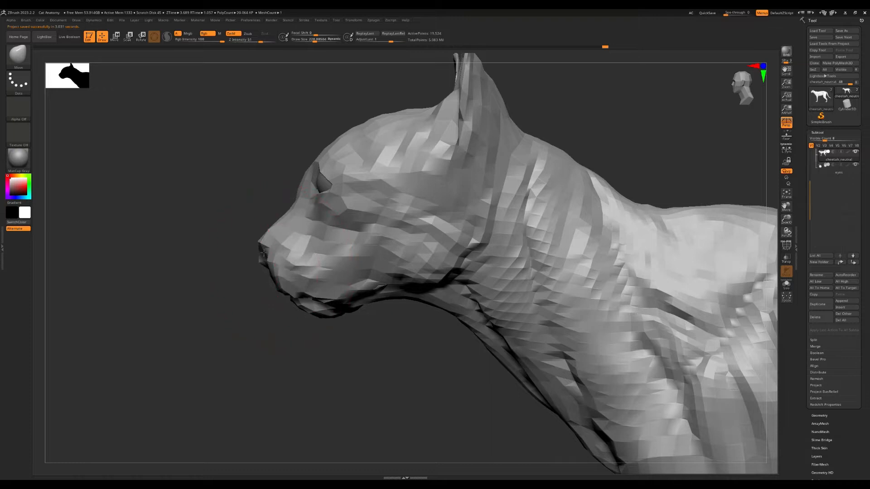
pyautogui.moveTo(263, 252); pyautogui.dragTo(269, 249)
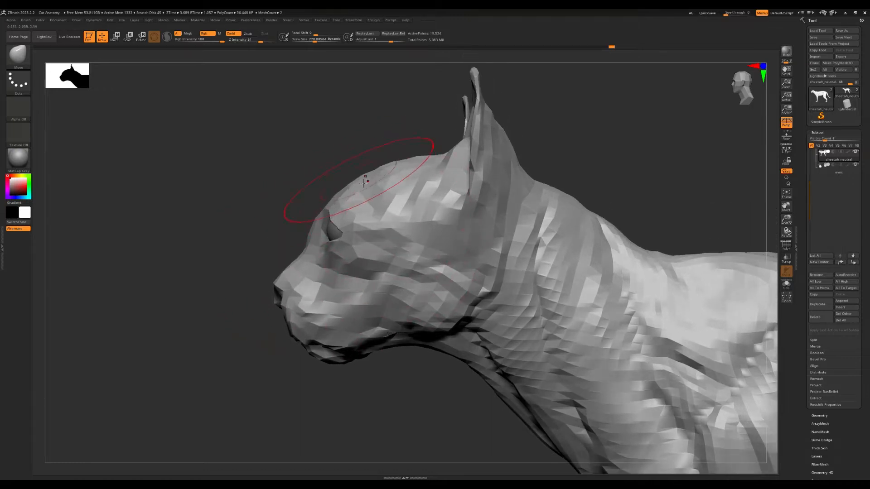
# Raise the mesh one subdivision level and pull the muzzle and mouth area backward in profile.
pyautogui.press('d')
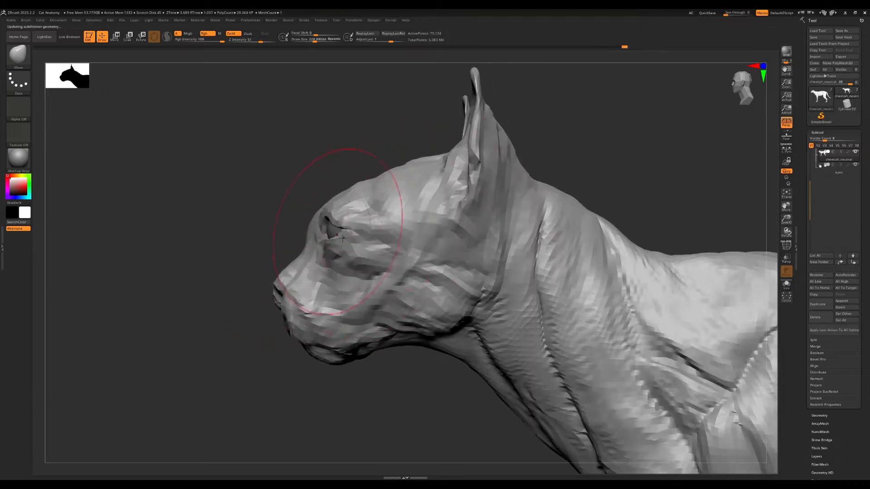
pyautogui.moveTo(340, 233)
pyautogui.keyDown('ctrl'); pyautogui.mouseDown(button='right')
pyautogui.moveTo(345, 254)
pyautogui.moveTo(408, 93)
pyautogui.mouseUp(button='right'); pyautogui.keyUp('ctrl')
pyautogui.moveTo(376, 334)
pyautogui.mouseDown()
pyautogui.moveTo(420, 347)
pyautogui.moveTo(424, 336)
pyautogui.mouseUp()
pyautogui.moveTo(369, 295); pyautogui.dragTo(378, 292)
pyautogui.moveTo(281, 211); pyautogui.dragTo(378, 212, button='right')
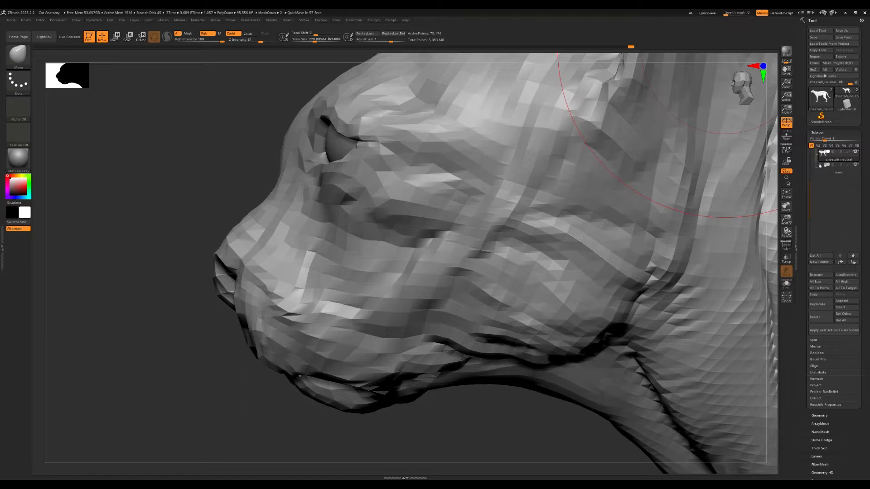
# Reduce the brush size, shift the eyelid rim around the eyeball, and switch to the Move Topological brush.
pyautogui.moveTo(313, 175); pyautogui.dragTo(362, 184, button='right')
pyautogui.press('[')
pyautogui.press('[')
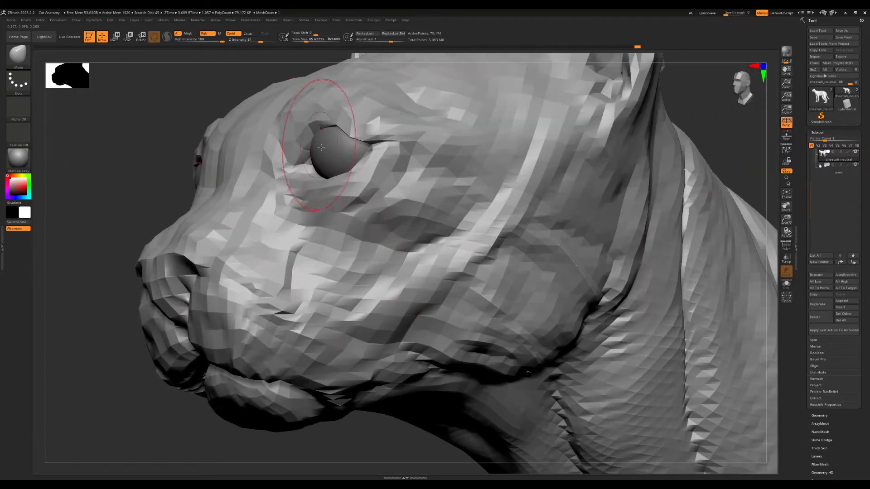
pyautogui.moveTo(321, 148); pyautogui.dragTo(343, 140)
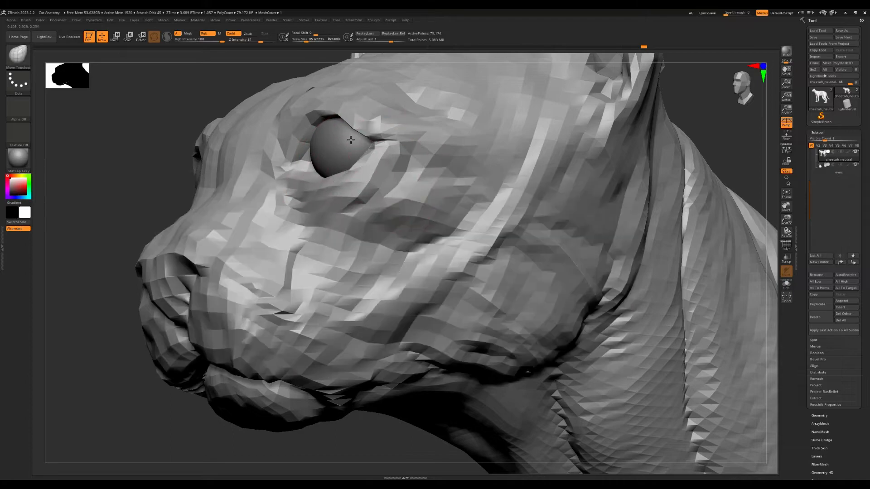
pyautogui.moveTo(272, 178); pyautogui.dragTo(272, 205, button='right')
pyautogui.moveTo(272, 205)
pyautogui.mouseDown(button='right')
pyautogui.moveTo(375, 188)
pyautogui.moveTo(363, 193)
pyautogui.mouseUp(button='right')
# Enlarge the Move Topological brush and reshape the lower lip and mouth corner from several angles.
pyautogui.press('s')
pyautogui.moveTo(263, 200); pyautogui.dragTo(276, 201)
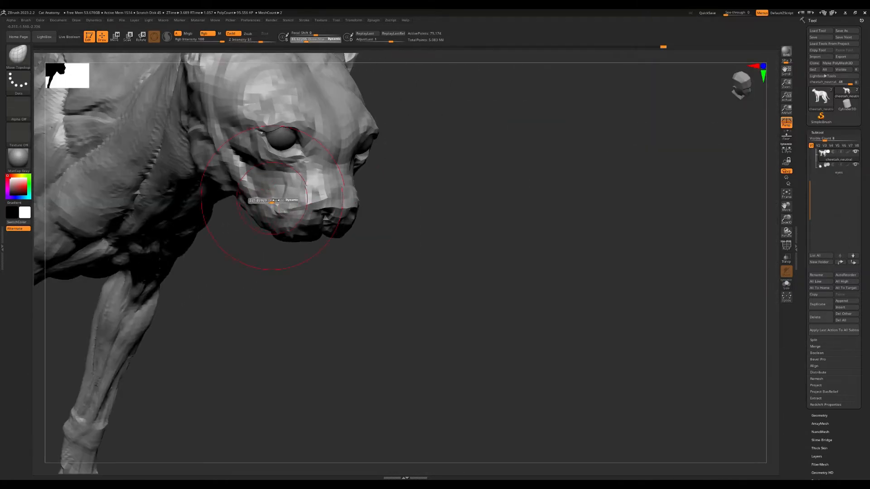
pyautogui.moveTo(255, 205); pyautogui.dragTo(295, 249, button='right')
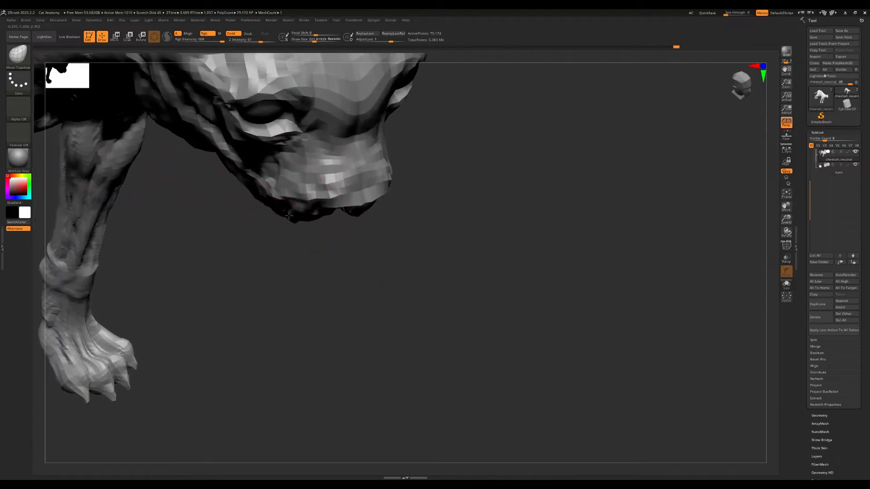
pyautogui.moveTo(288, 216); pyautogui.dragTo(314, 199, button='right')
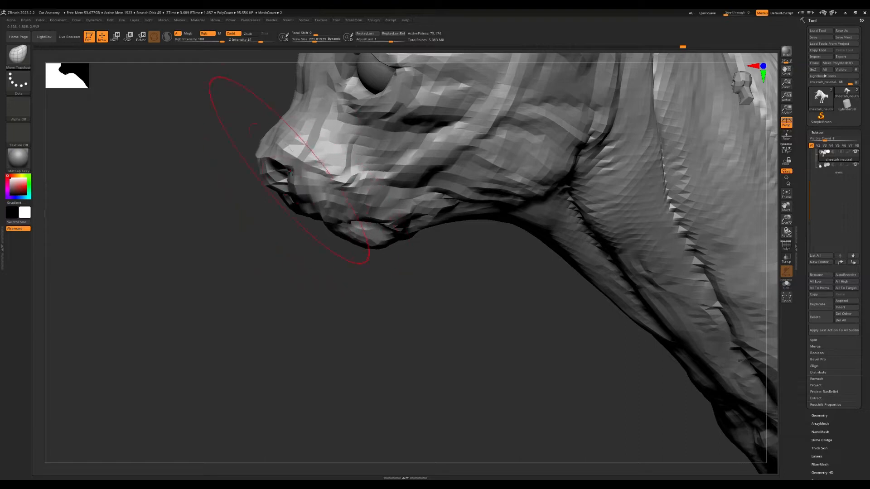
pyautogui.moveTo(280, 134); pyautogui.dragTo(336, 234, button='right')
pyautogui.moveTo(381, 231); pyautogui.dragTo(382, 224)
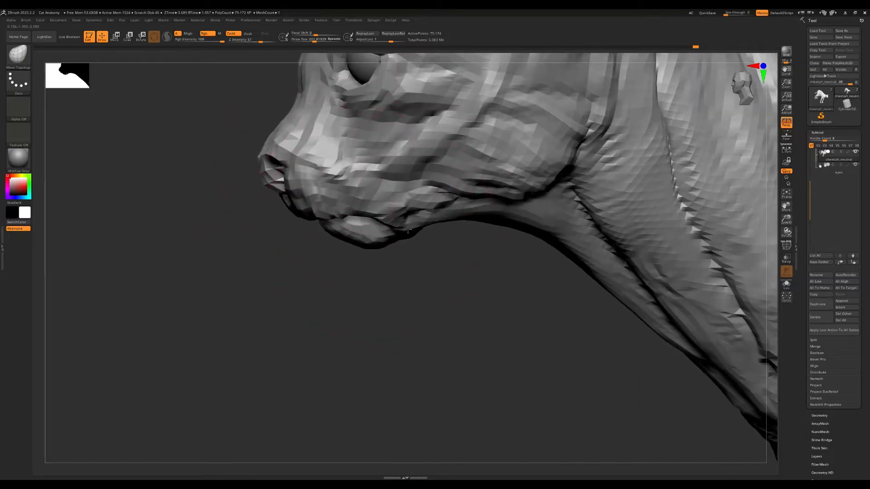
pyautogui.keyDown('ctrl'); pyautogui.moveTo(382, 224); pyautogui.dragTo(388, 186, button='right'); pyautogui.keyUp('ctrl')
pyautogui.moveTo(428, 157)
pyautogui.mouseDown(button='right')
pyautogui.moveTo(369, 189)
pyautogui.moveTo(398, 181)
pyautogui.mouseUp(button='right')
# Reduce the Move Topological brush size and reshape the nostrils from the front.
pyautogui.keyDown('ctrl'); pyautogui.moveTo(318, 195); pyautogui.dragTo(228, 268, button='right'); pyautogui.keyUp('ctrl')
pyautogui.press('s')
pyautogui.moveTo(220, 260)
pyautogui.mouseDown()
pyautogui.moveTo(210, 260)
pyautogui.moveTo(238, 271)
pyautogui.moveTo(230, 270)
pyautogui.mouseUp()
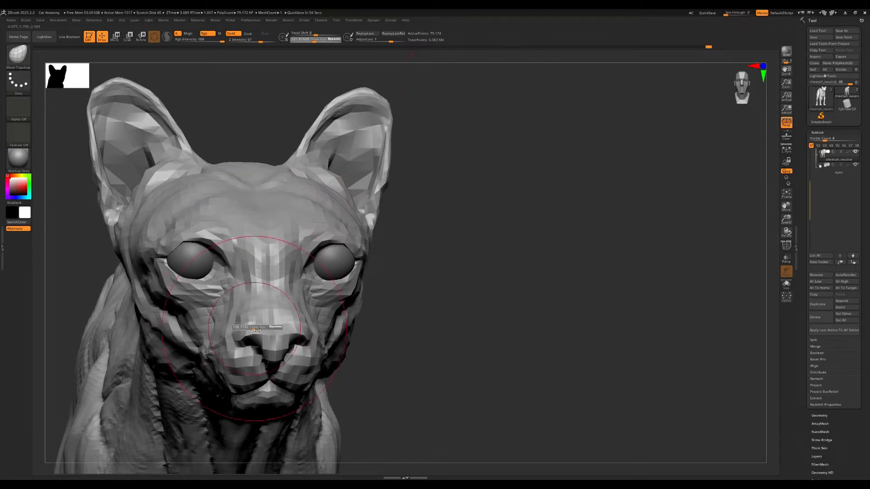
pyautogui.moveTo(257, 330)
pyautogui.mouseDown()
pyautogui.moveTo(248, 330)
pyautogui.moveTo(249, 351)
pyautogui.moveTo(254, 344)
pyautogui.mouseUp()
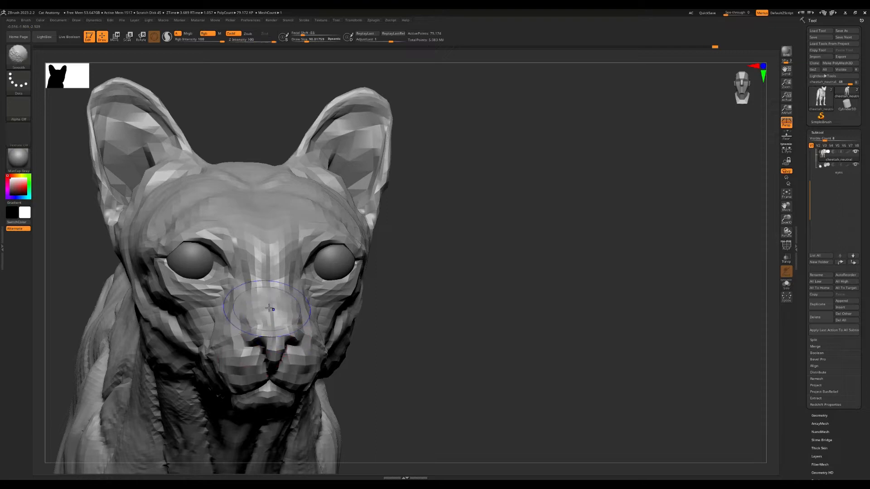
# Flatten and widen the chin and lower lip from below with Move Topological.
pyautogui.moveTo(269, 308)
pyautogui.keyDown('shift'); pyautogui.mouseDown(button='right')
pyautogui.moveTo(324, 132)
pyautogui.moveTo(295, 262)
pyautogui.moveTo(308, 302)
pyautogui.mouseUp(button='right'); pyautogui.keyUp('shift')
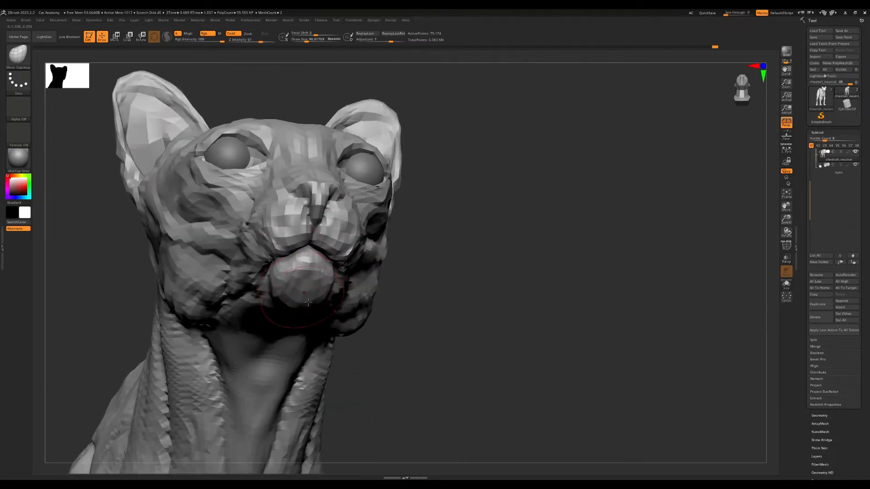
pyautogui.moveTo(308, 303)
pyautogui.mouseDown()
pyautogui.moveTo(307, 290)
pyautogui.moveTo(265, 277)
pyautogui.moveTo(274, 252)
pyautogui.mouseUp()
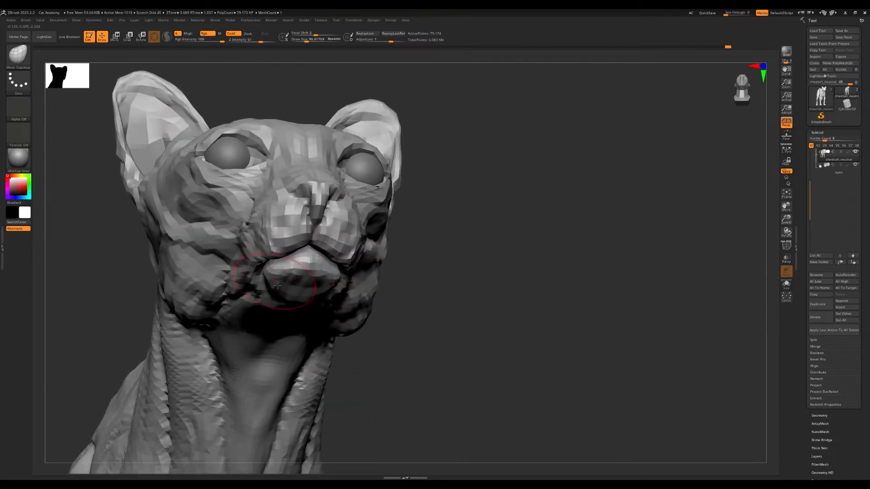
pyautogui.moveTo(300, 294)
pyautogui.keyDown('shift'); pyautogui.mouseDown(button='right')
pyautogui.moveTo(258, 268)
pyautogui.moveTo(299, 267)
pyautogui.mouseUp(button='right'); pyautogui.keyUp('shift')
# Enlarge the brush, make the eyes the active subtool, and center the unlocked transform gizmo on one eyeball.
pyautogui.press('s')
pyautogui.moveTo(168, 265); pyautogui.dragTo(192, 249)
pyautogui.keyDown('ctrl'); pyautogui.moveTo(222, 230); pyautogui.dragTo(308, 227, button='right'); pyautogui.keyUp('ctrl')
pyautogui.keyDown('ctrl'); pyautogui.moveTo(308, 227); pyautogui.dragTo(344, 267, button='right'); pyautogui.keyUp('ctrl')
pyautogui.keyDown('alt'); pyautogui.click(376, 173); pyautogui.keyUp('alt')
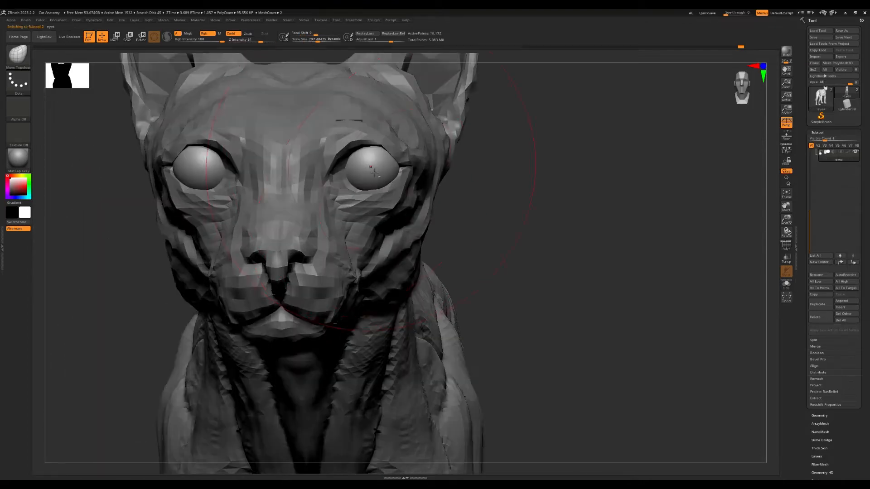
pyautogui.press('w')
pyautogui.click(333, 243)
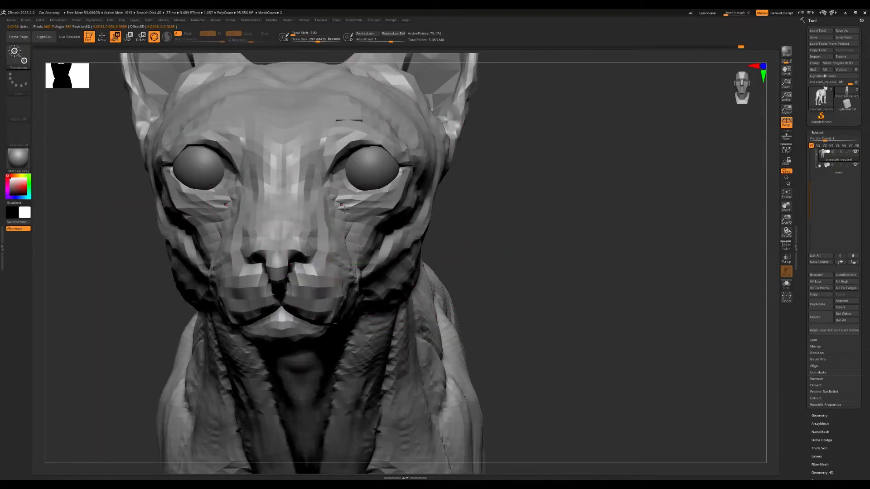
pyautogui.click(283, 240)
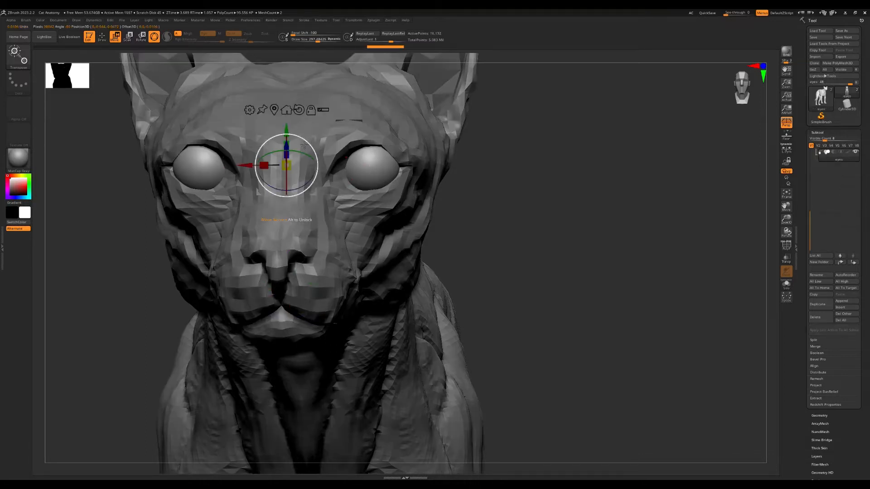
pyautogui.click(311, 110)
pyautogui.click(274, 109)
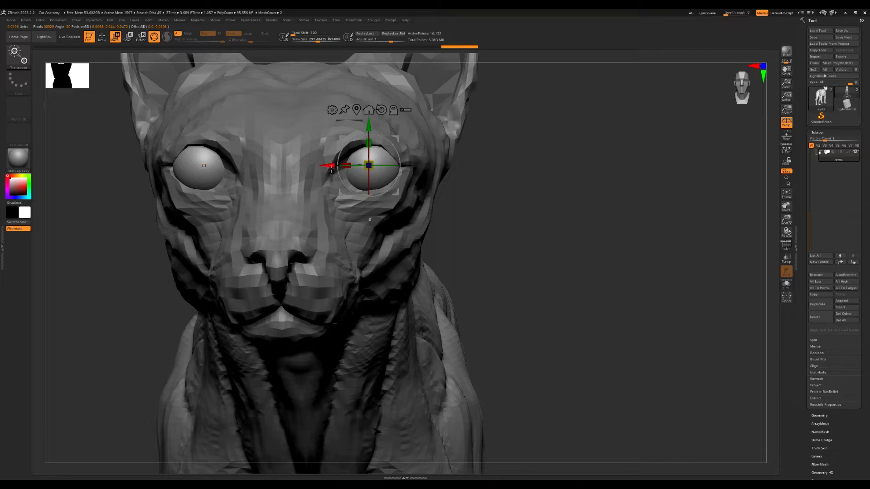
# Move the eyeballs closer together along the horizontal axis, keeping them seated in the sockets.
pyautogui.moveTo(331, 168); pyautogui.dragTo(314, 173)
pyautogui.keyDown('shift'); pyautogui.moveTo(512, 181); pyautogui.dragTo(336, 169); pyautogui.keyUp('shift')
pyautogui.keyDown('shift'); pyautogui.moveTo(254, 160); pyautogui.dragTo(346, 154); pyautogui.keyUp('shift')
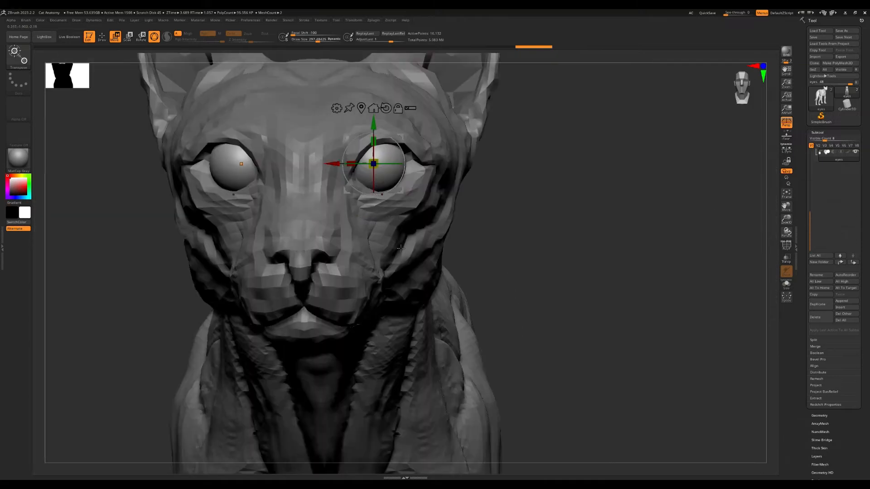
# Make the cheetah body the active subtool and pull the outer eye corners inward with the Move Topological brush.
pyautogui.press('b')
pyautogui.press('m')
pyautogui.press('t')
pyautogui.keyDown('alt'); pyautogui.click(426, 162); pyautogui.keyUp('alt')
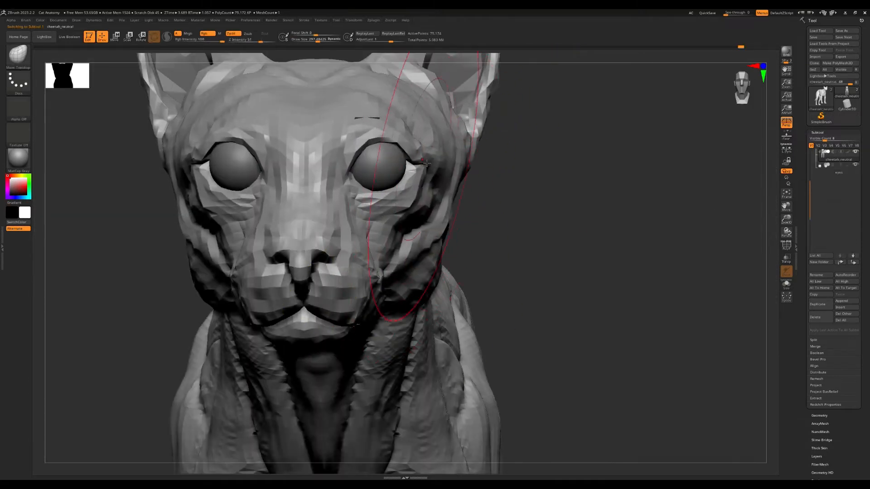
pyautogui.moveTo(427, 163); pyautogui.dragTo(418, 164)
pyautogui.moveTo(159, 172)
pyautogui.mouseDown()
pyautogui.moveTo(429, 179)
pyautogui.moveTo(458, 254)
pyautogui.moveTo(184, 195)
pyautogui.moveTo(397, 199)
pyautogui.mouseUp()
pyautogui.moveTo(626, 195)
pyautogui.keyDown('shift'); pyautogui.mouseDown()
pyautogui.moveTo(535, 177)
pyautogui.moveTo(423, 174)
pyautogui.mouseUp(); pyautogui.keyUp('shift')
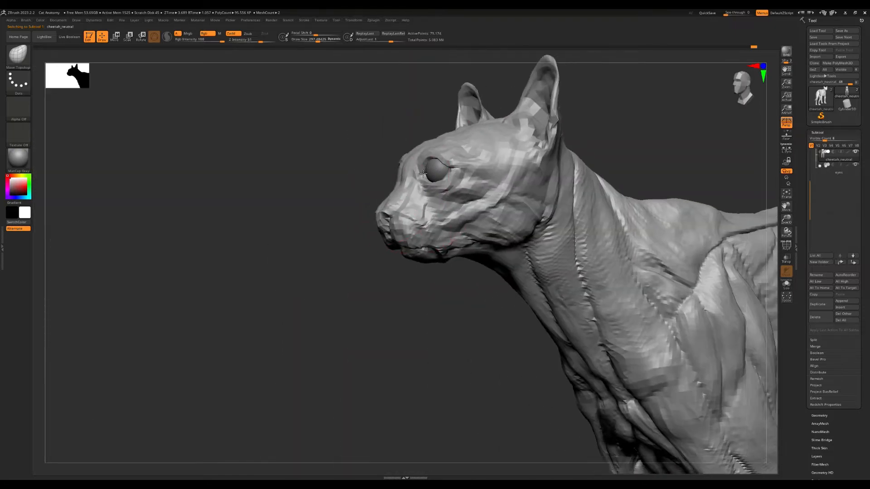
# Reduce the Move Topological brush size and reshape the nostrils and the tip of the nose.
pyautogui.moveTo(447, 286)
pyautogui.keyDown('alt'); pyautogui.mouseDown()
pyautogui.moveTo(455, 301)
pyautogui.moveTo(565, 283)
pyautogui.moveTo(477, 249)
pyautogui.mouseUp(); pyautogui.keyUp('alt')
pyautogui.press('s')
pyautogui.moveTo(477, 249); pyautogui.dragTo(467, 249)
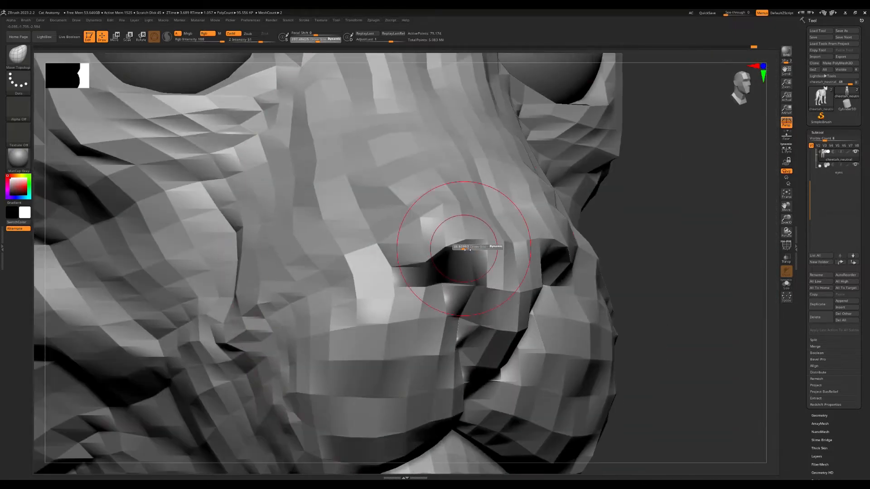
pyautogui.press('f')
pyautogui.moveTo(567, 198); pyautogui.dragTo(521, 158)
pyautogui.moveTo(521, 159)
pyautogui.keyDown('alt'); pyautogui.mouseDown()
pyautogui.moveTo(537, 155)
pyautogui.moveTo(503, 165)
pyautogui.moveTo(422, 225)
pyautogui.moveTo(438, 207)
pyautogui.mouseUp(); pyautogui.keyUp('alt')
pyautogui.press('s')
pyautogui.moveTo(505, 162); pyautogui.dragTo(544, 206, button='right')
pyautogui.moveTo(614, 359)
pyautogui.keyDown('alt'); pyautogui.mouseDown(button='right')
pyautogui.moveTo(472, 237)
pyautogui.moveTo(430, 220)
pyautogui.moveTo(419, 224)
pyautogui.moveTo(418, 281)
pyautogui.mouseUp(button='right'); pyautogui.keyUp('alt')
# Raise the cheetah body to the next subdivision level and refine the nose and muzzle profile with Move Topological.
pyautogui.press('d')
pyautogui.press('s')
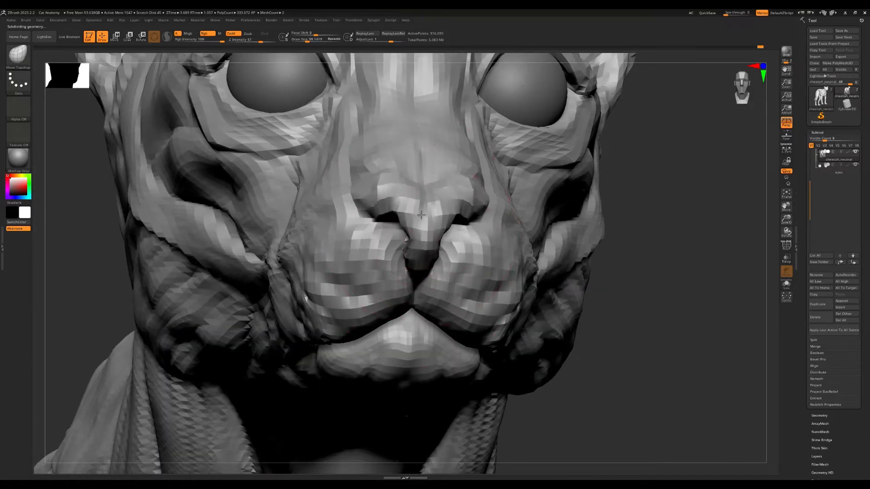
pyautogui.moveTo(421, 215); pyautogui.dragTo(402, 243, button='right')
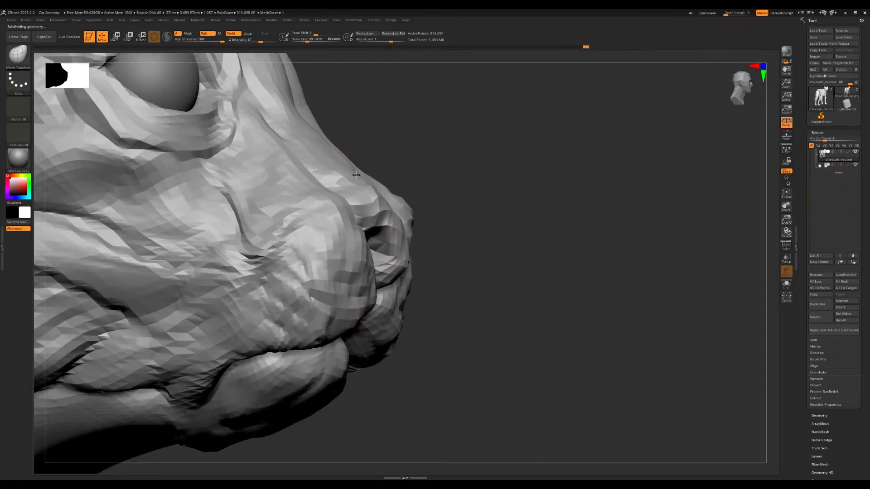
pyautogui.moveTo(356, 174); pyautogui.dragTo(390, 206, button='right')
pyautogui.moveTo(390, 205)
pyautogui.keyDown('ctrl'); pyautogui.mouseDown(button='right')
pyautogui.moveTo(390, 188)
pyautogui.moveTo(488, 206)
pyautogui.moveTo(492, 172)
pyautogui.moveTo(317, 245)
pyautogui.moveTo(322, 251)
pyautogui.mouseUp(button='right'); pyautogui.keyUp('ctrl')
pyautogui.press('s')
pyautogui.moveTo(438, 271); pyautogui.dragTo(451, 270)
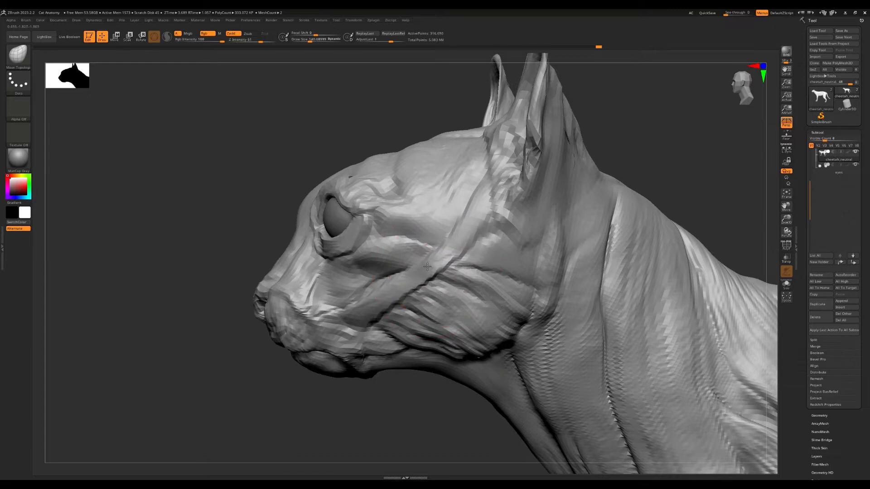
# Turn on Double display for the mesh in the Display Properties.
pyautogui.moveTo(467, 213); pyautogui.dragTo(653, 210, button='right')
pyautogui.moveTo(820, 271); pyautogui.dragTo(821, 301)
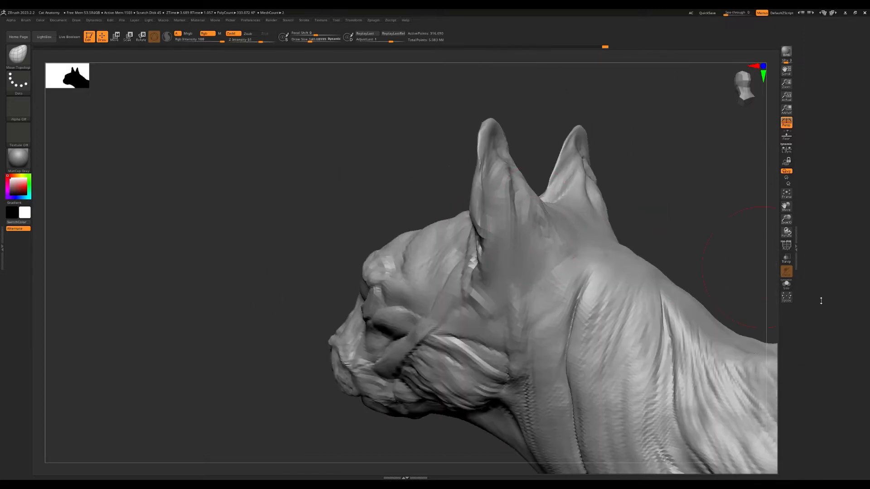
pyautogui.moveTo(833, 434); pyautogui.dragTo(839, 256)
pyautogui.click(827, 351)
pyautogui.click(821, 227)
# Smooth the overlapping geometry on the back of the ear.
pyautogui.moveTo(644, 235)
pyautogui.mouseDown(button='right')
pyautogui.moveTo(512, 245)
pyautogui.moveTo(564, 230)
pyautogui.mouseUp(button='right')
pyautogui.moveTo(564, 230)
pyautogui.keyDown('shift'); pyautogui.mouseDown()
pyautogui.moveTo(585, 271)
pyautogui.moveTo(563, 241)
pyautogui.mouseUp(); pyautogui.keyUp('shift')
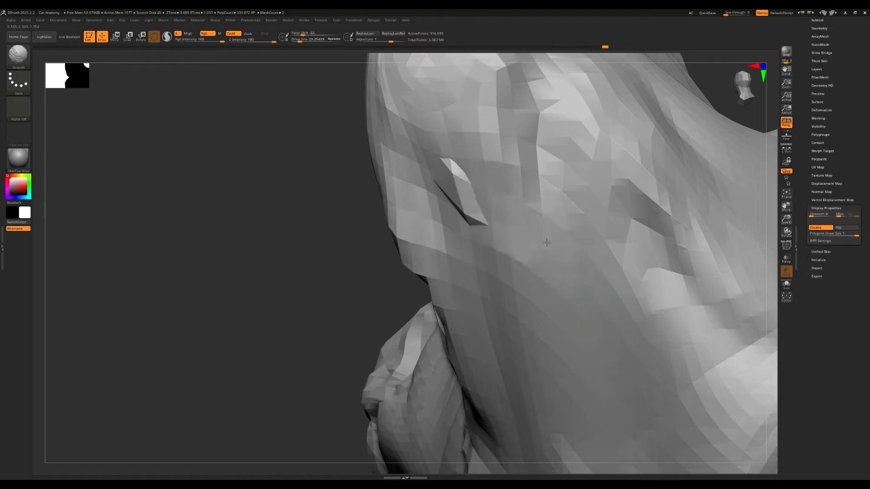
pyautogui.moveTo(447, 182)
pyautogui.mouseDown(button='right')
pyautogui.moveTo(558, 200)
pyautogui.moveTo(471, 206)
pyautogui.mouseUp(button='right')
pyautogui.moveTo(485, 122)
pyautogui.keyDown('shift'); pyautogui.mouseDown()
pyautogui.moveTo(548, 92)
pyautogui.moveTo(444, 126)
pyautogui.moveTo(438, 119)
pyautogui.mouseUp(); pyautogui.keyUp('shift')
# Smooth the creased surface along the ear's rim and outer side from several angles.
pyautogui.moveTo(437, 119)
pyautogui.keyDown('ctrl'); pyautogui.mouseDown(button='right')
pyautogui.moveTo(422, 100)
pyautogui.moveTo(480, 254)
pyautogui.moveTo(458, 277)
pyautogui.mouseUp(button='right'); pyautogui.keyUp('ctrl')
pyautogui.moveTo(404, 311)
pyautogui.keyDown('shift'); pyautogui.mouseDown()
pyautogui.moveTo(387, 342)
pyautogui.moveTo(428, 324)
pyautogui.moveTo(643, 147)
pyautogui.moveTo(412, 328)
pyautogui.mouseUp(); pyautogui.keyUp('shift')
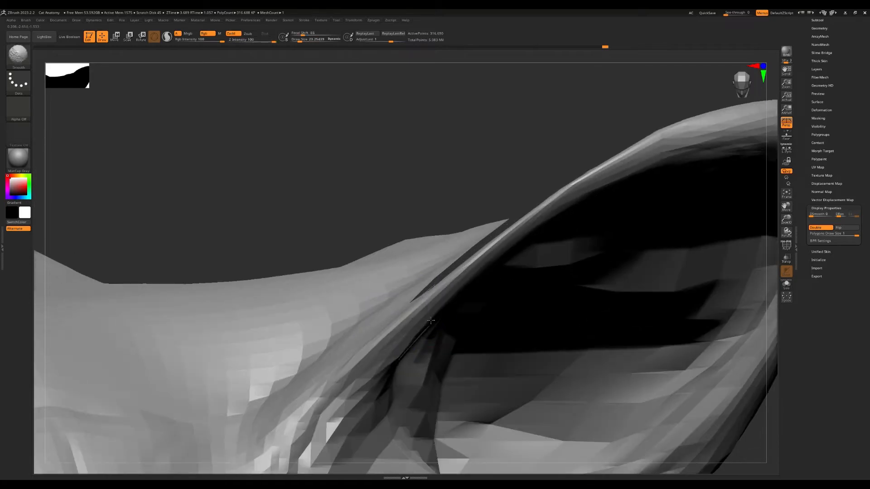
pyautogui.moveTo(399, 331)
pyautogui.keyDown('ctrl'); pyautogui.mouseDown(button='right')
pyautogui.moveTo(336, 238)
pyautogui.moveTo(225, 342)
pyautogui.moveTo(73, 356)
pyautogui.moveTo(384, 248)
pyautogui.moveTo(407, 231)
pyautogui.mouseUp(button='right'); pyautogui.keyUp('ctrl')
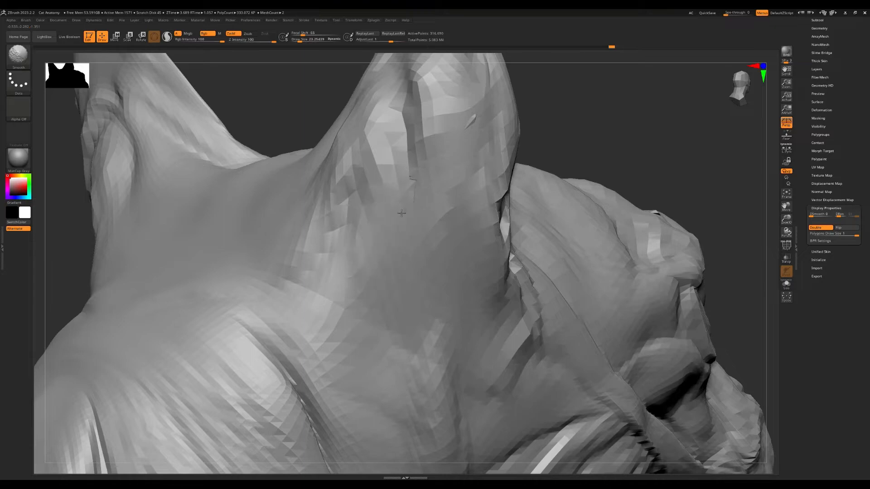
pyautogui.keyDown('alt'); pyautogui.moveTo(466, 130); pyautogui.dragTo(445, 129, button='right'); pyautogui.keyUp('alt')
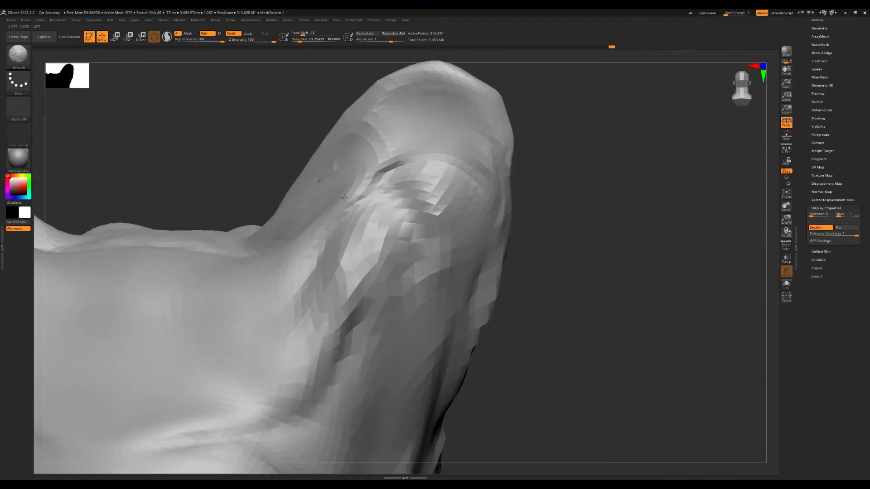
pyautogui.moveTo(473, 159)
pyautogui.mouseDown(button='right')
pyautogui.moveTo(566, 181)
pyautogui.moveTo(524, 267)
pyautogui.mouseUp(button='right')
pyautogui.moveTo(612, 256)
pyautogui.keyDown('alt'); pyautogui.mouseDown(button='right')
pyautogui.moveTo(462, 250)
pyautogui.moveTo(499, 254)
pyautogui.moveTo(459, 277)
pyautogui.mouseUp(button='right'); pyautogui.keyUp('alt')
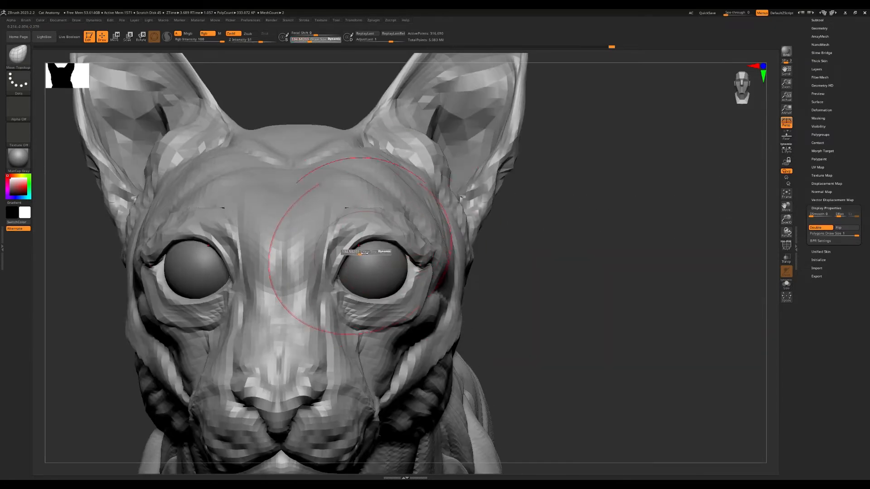
# Adjust the Move Topological brush size and reshape the brow and eyelids around the eye.
pyautogui.moveTo(365, 253); pyautogui.dragTo(387, 210)
pyautogui.moveTo(626, 190)
pyautogui.mouseDown(button='right')
pyautogui.moveTo(548, 192)
pyautogui.moveTo(399, 227)
pyautogui.mouseUp(button='right')
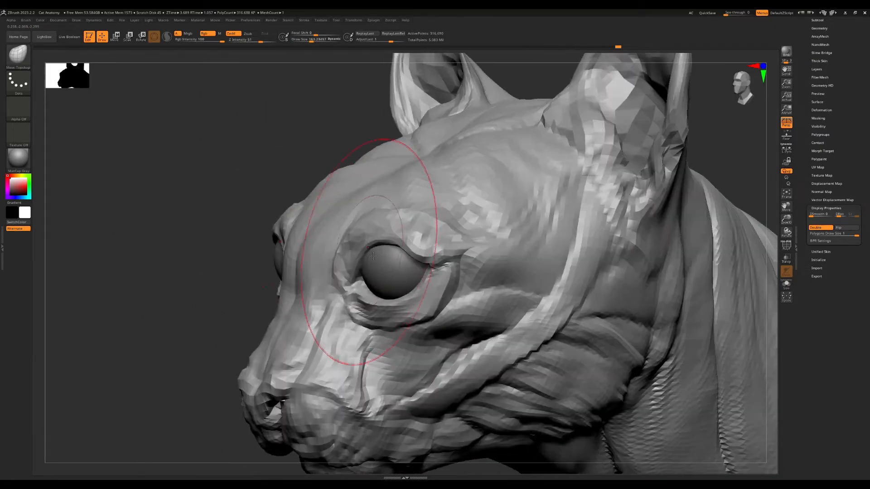
pyautogui.moveTo(372, 256); pyautogui.dragTo(311, 281, button='right')
pyautogui.keyDown('ctrl'); pyautogui.moveTo(398, 272); pyautogui.dragTo(408, 321, button='right'); pyautogui.keyUp('ctrl')
pyautogui.keyDown('alt'); pyautogui.moveTo(308, 280); pyautogui.dragTo(314, 261, button='right'); pyautogui.keyUp('alt')
pyautogui.moveTo(314, 261); pyautogui.dragTo(263, 285, button='right')
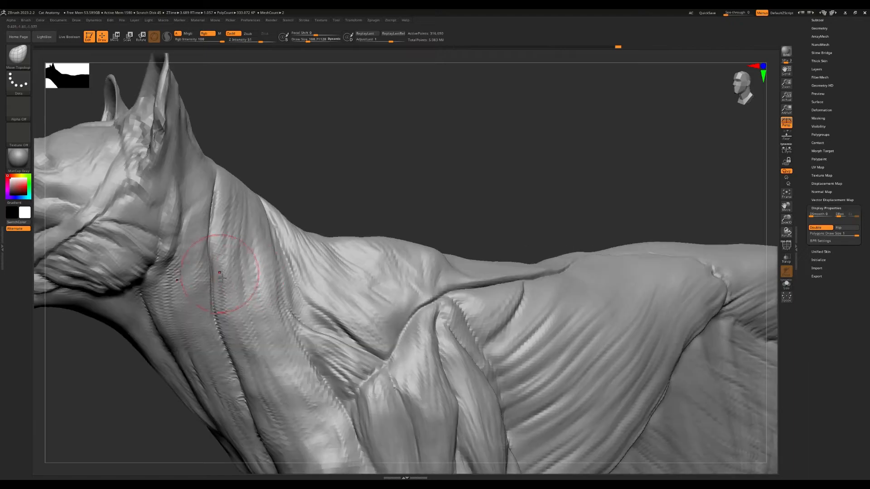
# Adjust the neck and shoulder muscle forms with Move Topological from both sides.
pyautogui.moveTo(217, 266)
pyautogui.mouseDown(button='right')
pyautogui.moveTo(227, 311)
pyautogui.moveTo(233, 276)
pyautogui.mouseUp(button='right')
pyautogui.moveTo(127, 280)
pyautogui.mouseDown(button='right')
pyautogui.moveTo(133, 266)
pyautogui.moveTo(240, 243)
pyautogui.moveTo(249, 249)
pyautogui.moveTo(294, 194)
pyautogui.moveTo(379, 234)
pyautogui.moveTo(412, 167)
pyautogui.mouseUp(button='right')
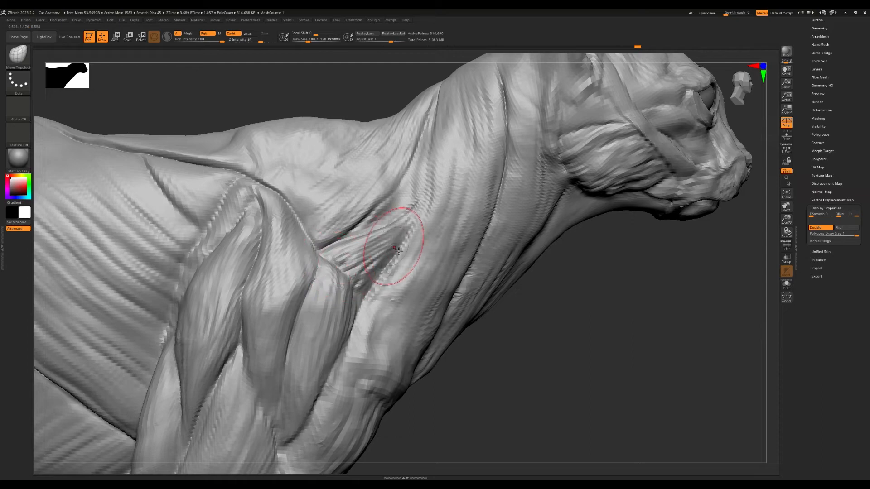
pyautogui.moveTo(397, 250); pyautogui.dragTo(308, 275, button='right')
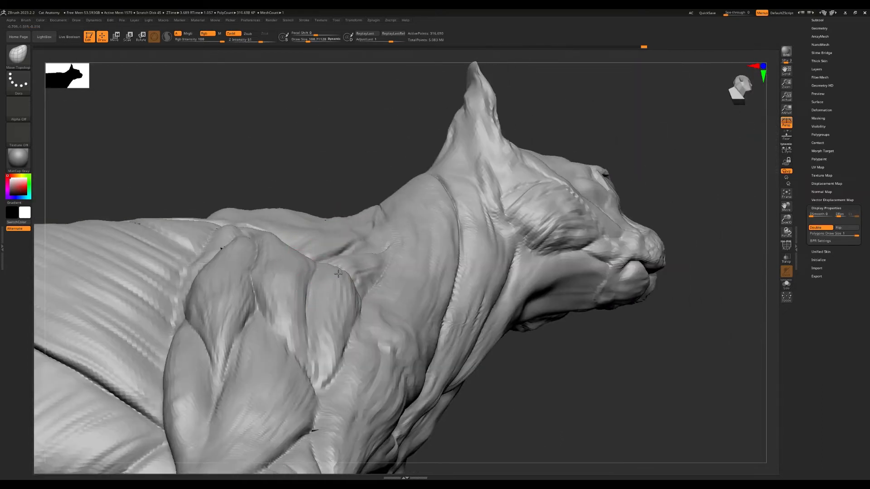
pyautogui.moveTo(349, 288); pyautogui.dragTo(353, 308)
pyautogui.moveTo(353, 309); pyautogui.dragTo(462, 187, button='right')
pyautogui.keyDown('ctrl'); pyautogui.moveTo(306, 350); pyautogui.dragTo(167, 278, button='right'); pyautogui.keyUp('ctrl')
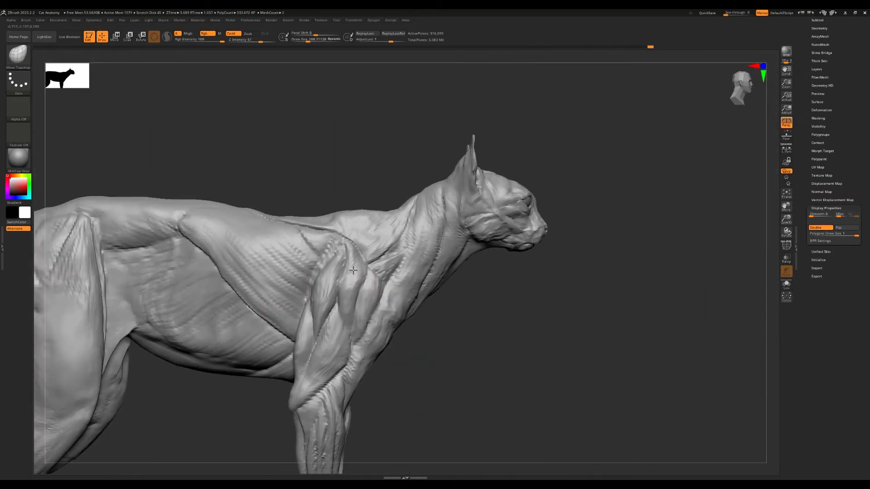
# Examine the flank and the full-body proportions from both sides.
pyautogui.moveTo(131, 313)
pyautogui.keyDown('alt'); pyautogui.mouseDown(button='right')
pyautogui.moveTo(373, 228)
pyautogui.moveTo(361, 212)
pyautogui.mouseUp(button='right'); pyautogui.keyUp('alt')
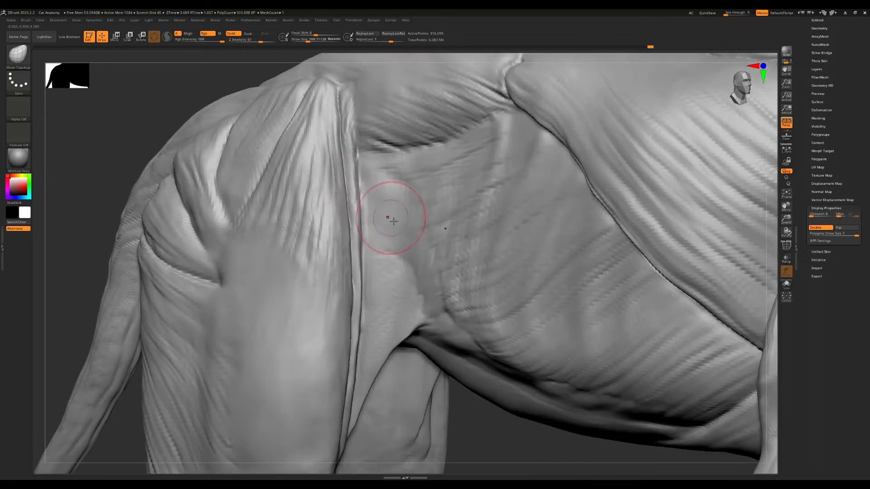
pyautogui.moveTo(494, 217); pyautogui.dragTo(533, 233, button='right')
pyautogui.keyDown('alt'); pyautogui.moveTo(533, 233); pyautogui.dragTo(389, 247, button='right'); pyautogui.keyUp('alt')
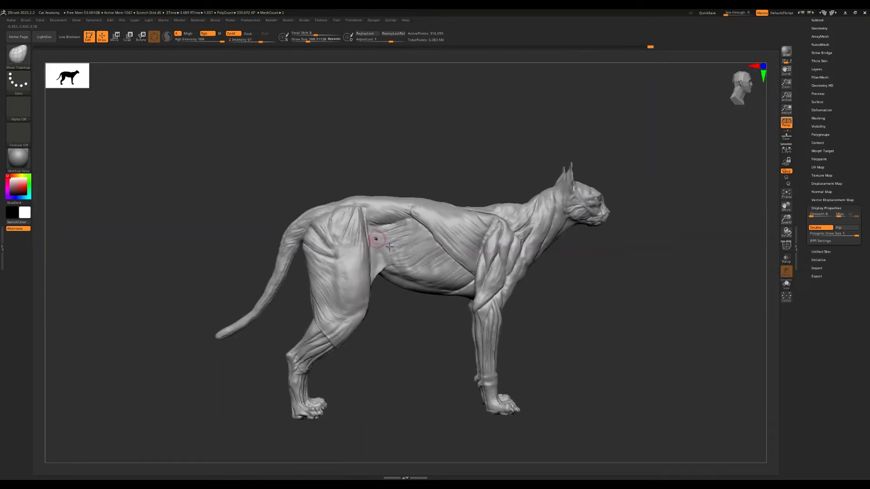
pyautogui.moveTo(467, 267); pyautogui.dragTo(272, 265, button='right')
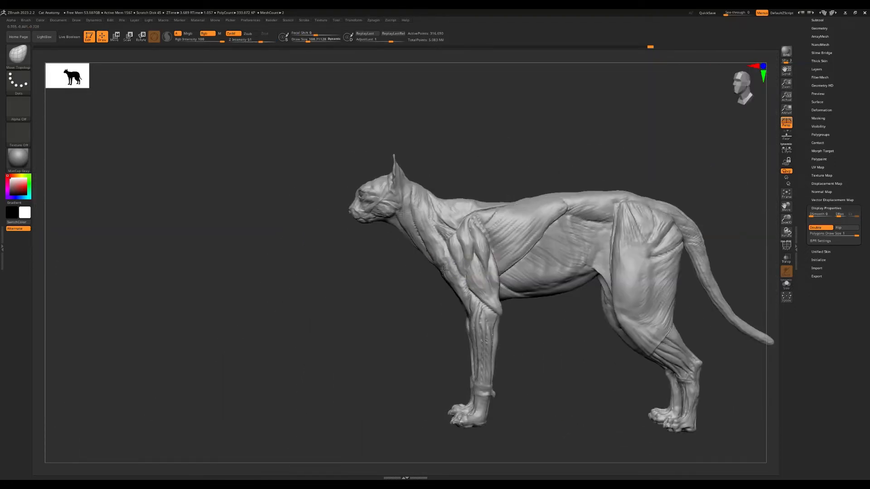
pyautogui.keyDown('alt'); pyautogui.moveTo(475, 250); pyautogui.dragTo(296, 218, button='right'); pyautogui.keyUp('alt')
pyautogui.moveTo(371, 194); pyautogui.dragTo(702, 178, button='right')
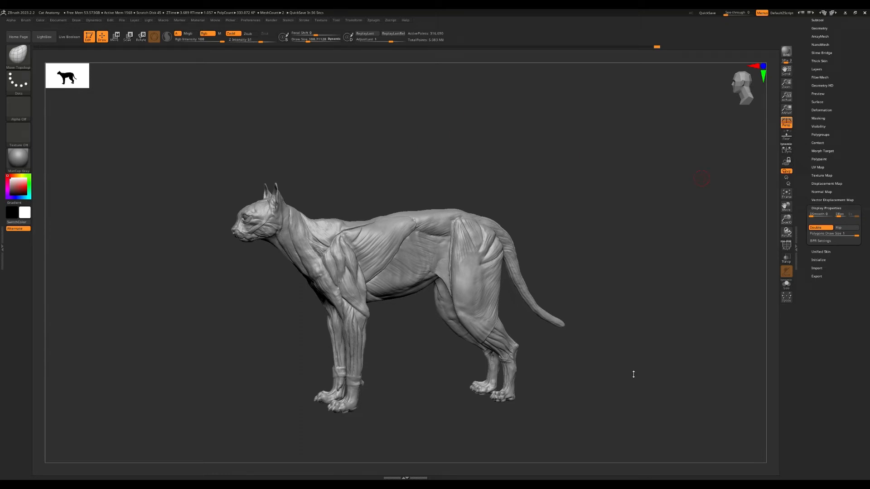
# Enlarge the Move Topological brush and reshape the front paws.
pyautogui.keyDown('ctrl'); pyautogui.moveTo(437, 339); pyautogui.dragTo(383, 347, button='right'); pyautogui.keyUp('ctrl')
pyautogui.keyDown('alt'); pyautogui.moveTo(383, 347); pyautogui.dragTo(358, 200, button='right'); pyautogui.keyUp('alt')
pyautogui.keyDown('ctrl'); pyautogui.moveTo(316, 288); pyautogui.dragTo(307, 311, button='right'); pyautogui.keyUp('ctrl')
pyautogui.press('s')
pyautogui.moveTo(320, 312); pyautogui.dragTo(323, 312)
pyautogui.moveTo(320, 324)
pyautogui.mouseDown()
pyautogui.moveTo(318, 312)
pyautogui.moveTo(296, 317)
pyautogui.moveTo(336, 300)
pyautogui.moveTo(306, 319)
pyautogui.mouseUp()
pyautogui.moveTo(306, 320)
pyautogui.mouseDown(button='right')
pyautogui.moveTo(303, 294)
pyautogui.moveTo(372, 299)
pyautogui.moveTo(363, 331)
pyautogui.mouseUp(button='right')
pyautogui.moveTo(299, 308); pyautogui.dragTo(303, 317)
# Refine the front paws and wrists with further Move Topological strokes from several angles.
pyautogui.moveTo(372, 344)
pyautogui.mouseDown(button='right')
pyautogui.moveTo(346, 374)
pyautogui.moveTo(331, 260)
pyautogui.mouseUp(button='right')
pyautogui.moveTo(317, 281); pyautogui.dragTo(300, 301)
pyautogui.moveTo(344, 308); pyautogui.dragTo(317, 336, button='right')
pyautogui.moveTo(299, 308); pyautogui.dragTo(295, 297)
pyautogui.moveTo(317, 335)
pyautogui.mouseDown(button='right')
pyautogui.moveTo(301, 315)
pyautogui.moveTo(371, 317)
pyautogui.mouseUp(button='right')
pyautogui.moveTo(294, 317); pyautogui.dragTo(292, 317)
pyautogui.moveTo(372, 317); pyautogui.dragTo(293, 301, button='right')
pyautogui.keyDown('ctrl'); pyautogui.moveTo(356, 268); pyautogui.dragTo(355, 217, button='right'); pyautogui.keyUp('ctrl')
# Reshape the hind paws and lower hind legs with Move Topological from several angles.
pyautogui.keyDown('alt'); pyautogui.moveTo(571, 313); pyautogui.dragTo(475, 358, button='right'); pyautogui.keyUp('alt')
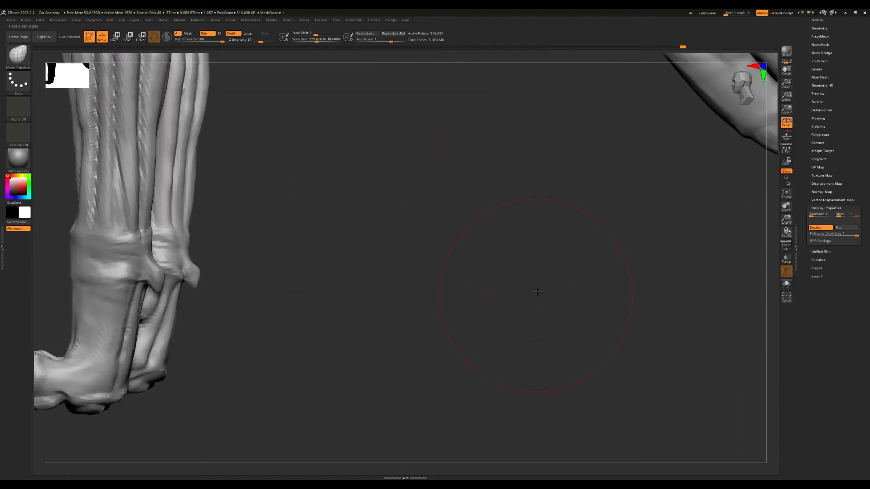
pyautogui.keyDown('alt'); pyautogui.moveTo(538, 292); pyautogui.dragTo(300, 254, button='right'); pyautogui.keyUp('alt')
pyautogui.keyDown('ctrl'); pyautogui.moveTo(469, 301); pyautogui.dragTo(495, 317, button='right'); pyautogui.keyUp('ctrl')
pyautogui.moveTo(495, 317)
pyautogui.mouseDown()
pyautogui.moveTo(498, 336)
pyautogui.moveTo(522, 325)
pyautogui.mouseUp()
pyautogui.moveTo(530, 316)
pyautogui.mouseDown(button='right')
pyautogui.moveTo(568, 336)
pyautogui.moveTo(510, 339)
pyautogui.moveTo(521, 317)
pyautogui.moveTo(559, 292)
pyautogui.mouseUp(button='right')
pyautogui.moveTo(519, 335); pyautogui.dragTo(515, 328)
pyautogui.moveTo(526, 322); pyautogui.dragTo(564, 247, button='right')
pyautogui.moveTo(550, 288); pyautogui.dragTo(521, 305)
pyautogui.moveTo(521, 305); pyautogui.dragTo(631, 213, button='right')
pyautogui.moveTo(636, 199); pyautogui.dragTo(620, 195)
# Adjust the hind leg contour in profile with Move Topological.
pyautogui.keyDown('ctrl'); pyautogui.moveTo(621, 197); pyautogui.dragTo(526, 276, button='right'); pyautogui.keyUp('ctrl')
pyautogui.keyDown('alt'); pyautogui.moveTo(547, 157); pyautogui.dragTo(519, 331, button='right'); pyautogui.keyUp('alt')
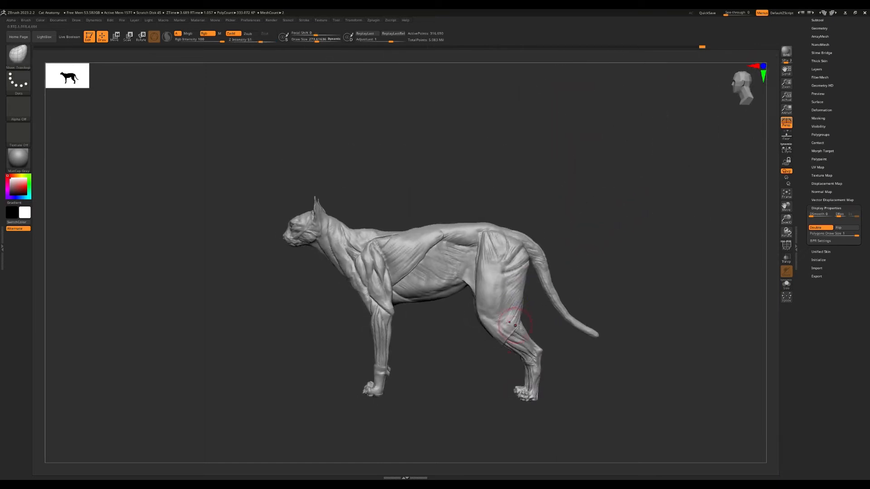
pyautogui.moveTo(521, 335); pyautogui.dragTo(522, 335)
pyautogui.keyDown('ctrl'); pyautogui.moveTo(522, 335); pyautogui.dragTo(508, 349, button='right'); pyautogui.keyUp('ctrl')
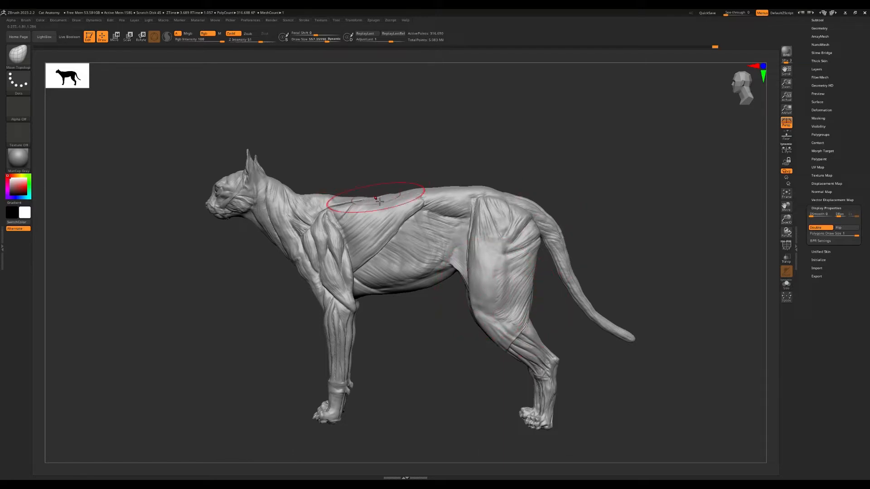
# Reduce the Move Topological brush size and reshape the diagonal muscle edge and the abdominal forms on the flank.
pyautogui.keyDown('ctrl'); pyautogui.moveTo(446, 238); pyautogui.dragTo(412, 264, button='right'); pyautogui.keyUp('ctrl')
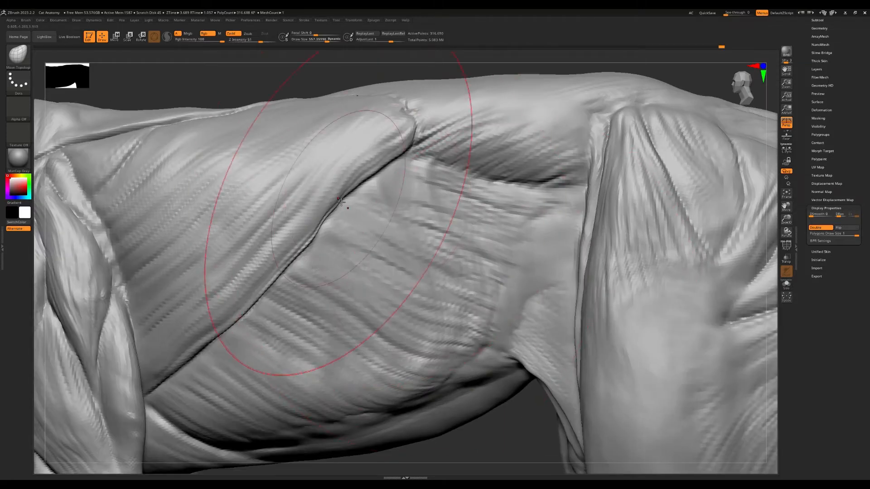
pyautogui.press('s')
pyautogui.moveTo(340, 202)
pyautogui.mouseDown()
pyautogui.moveTo(328, 198)
pyautogui.moveTo(328, 219)
pyautogui.moveTo(340, 186)
pyautogui.mouseUp()
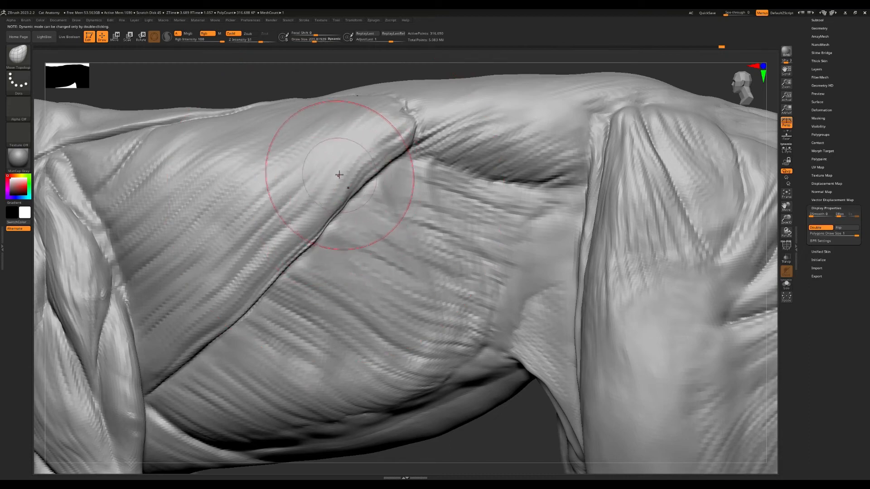
pyautogui.moveTo(340, 175); pyautogui.dragTo(334, 198, button='right')
pyautogui.press('s')
pyautogui.moveTo(334, 199); pyautogui.dragTo(329, 199)
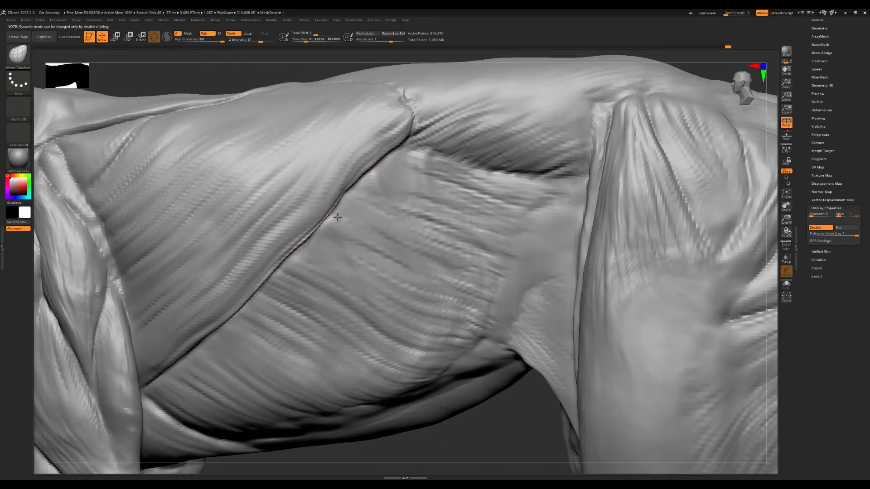
pyautogui.moveTo(344, 197); pyautogui.dragTo(358, 176)
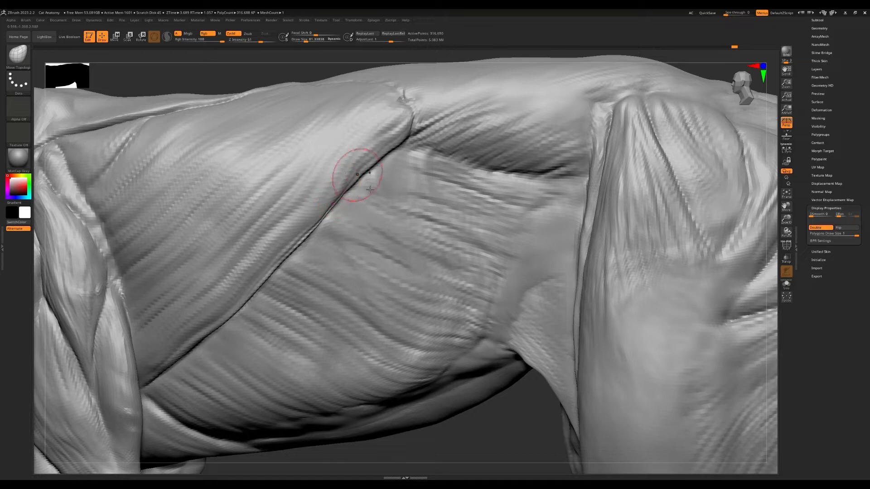
pyautogui.moveTo(414, 268); pyautogui.dragTo(466, 264)
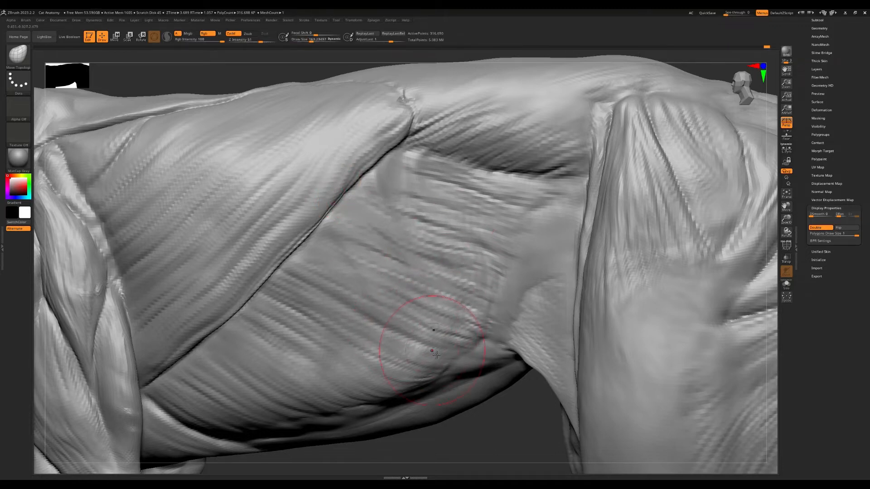
# Reduce the brush size and smooth the inner surface of the ear.
pyautogui.moveTo(436, 354); pyautogui.dragTo(326, 352, button='right')
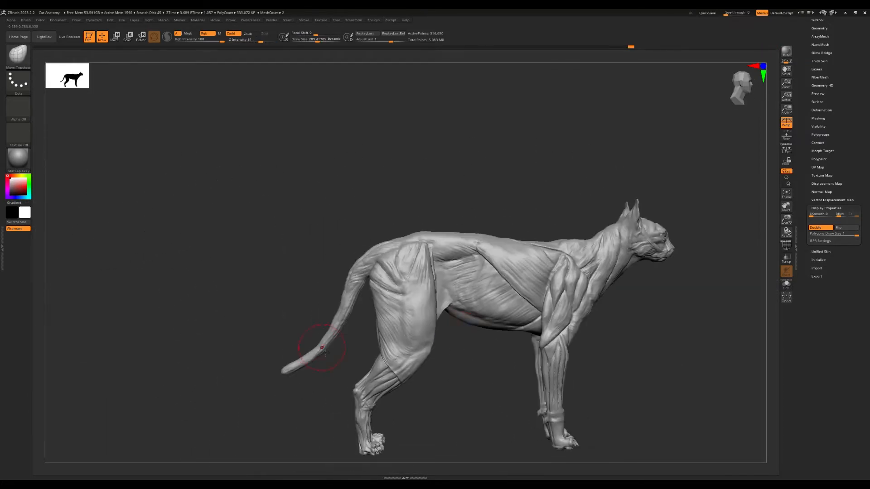
pyautogui.moveTo(619, 261)
pyautogui.keyDown('alt'); pyautogui.mouseDown(button='right')
pyautogui.moveTo(404, 294)
pyautogui.moveTo(417, 274)
pyautogui.moveTo(405, 276)
pyautogui.moveTo(677, 412)
pyautogui.moveTo(385, 289)
pyautogui.mouseUp(button='right'); pyautogui.keyUp('alt')
pyautogui.press('s')
pyautogui.moveTo(384, 289); pyautogui.dragTo(378, 289)
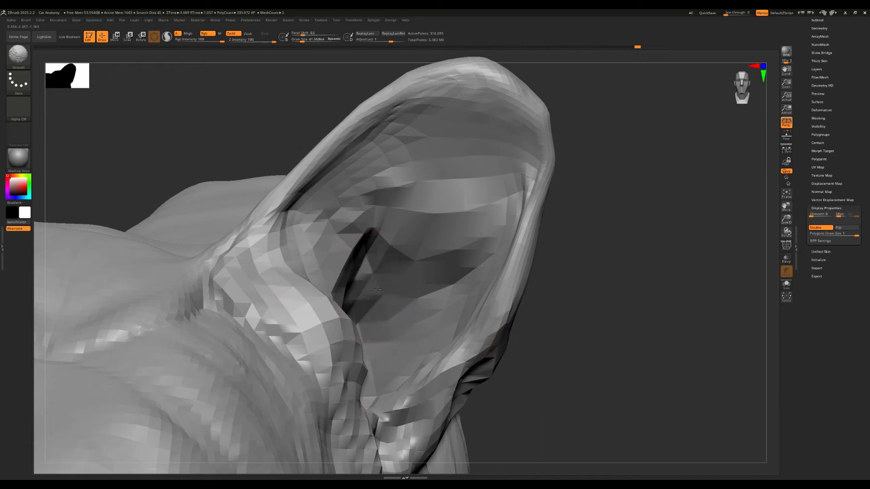